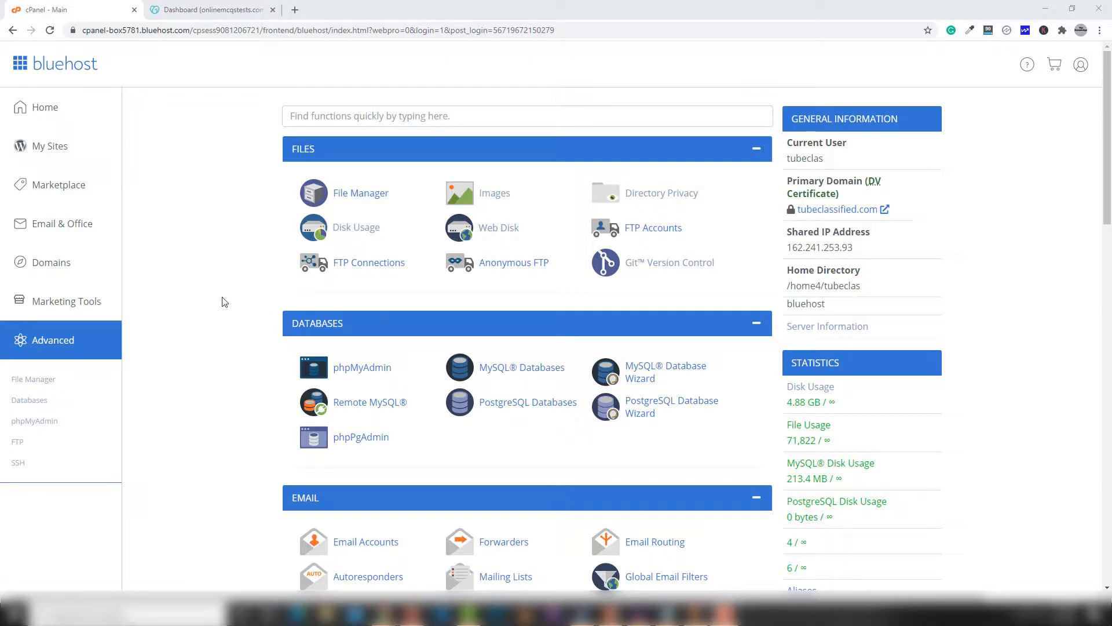
Step: Go to the Domains section of the Bluehost portal to list the account's domains
scroll(291, 304, "down", 10)
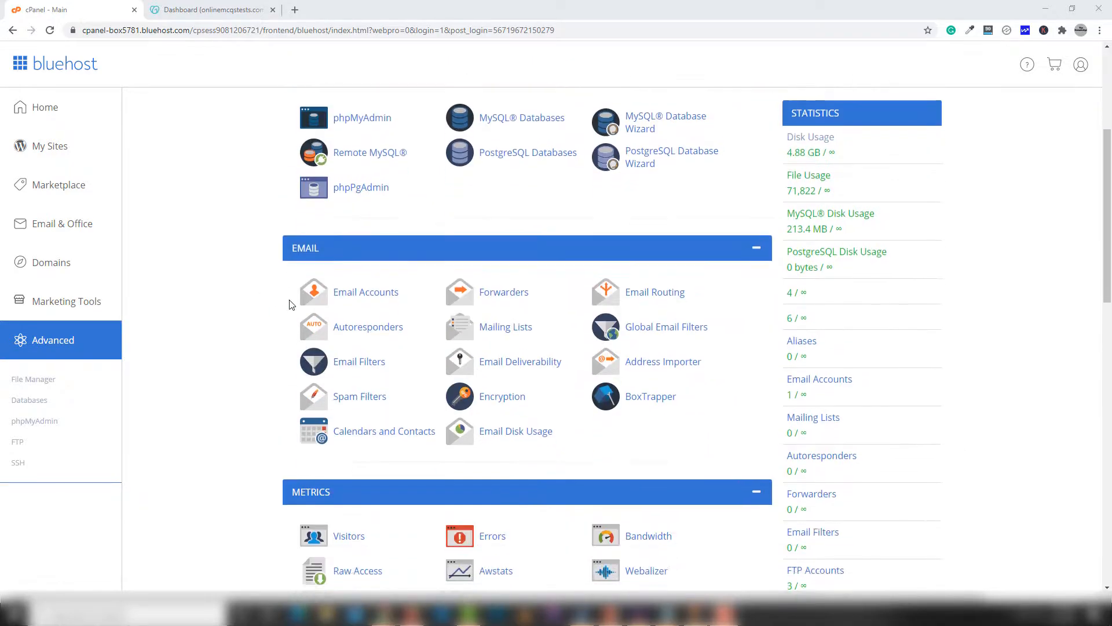
scroll(291, 305, "down", 6)
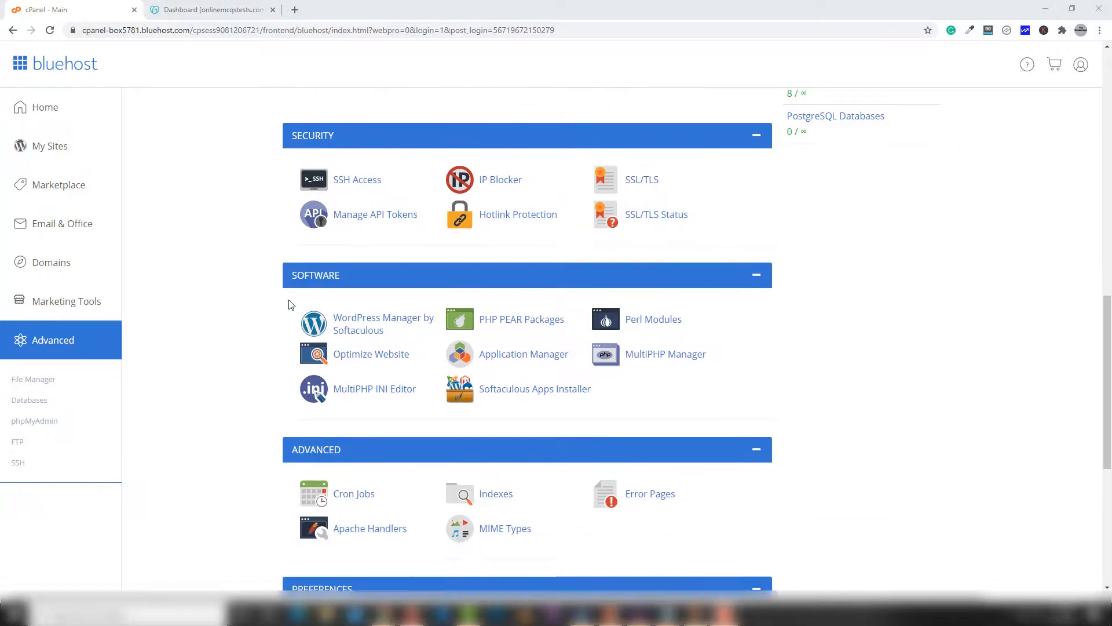
scroll(292, 305, "down", 2)
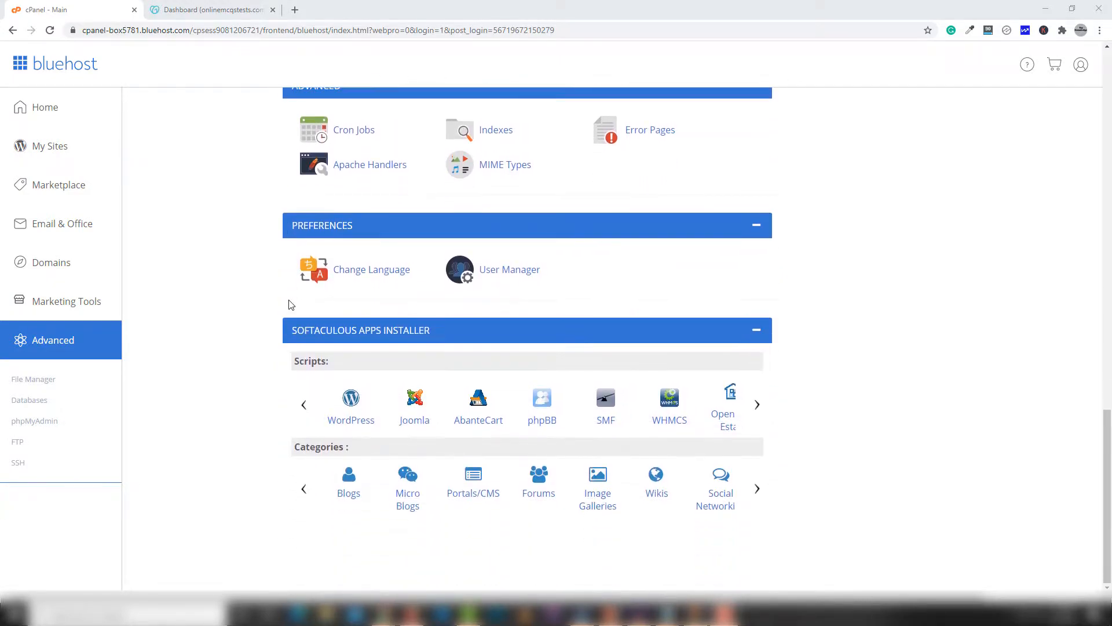
scroll(291, 304, "up", 9)
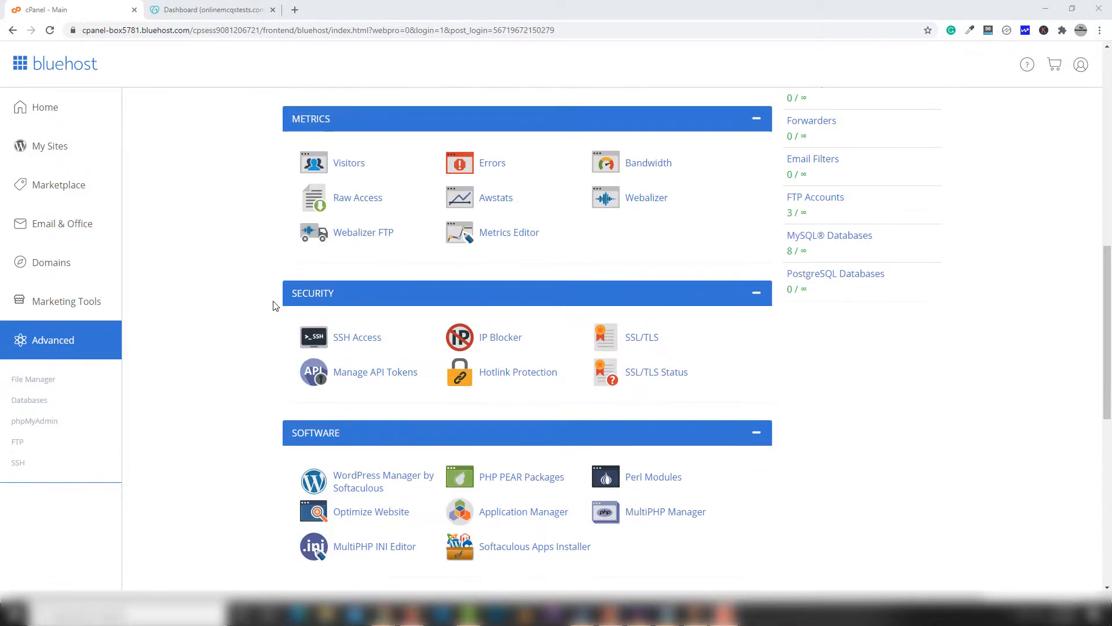
scroll(266, 302, "up", 3)
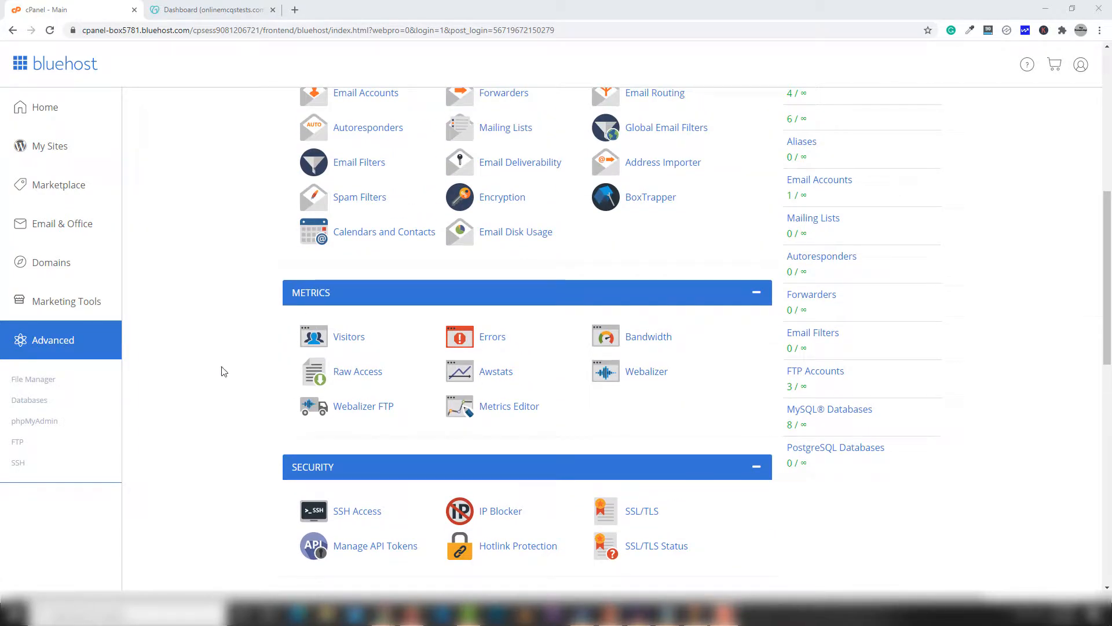
scroll(245, 368, "up", 1)
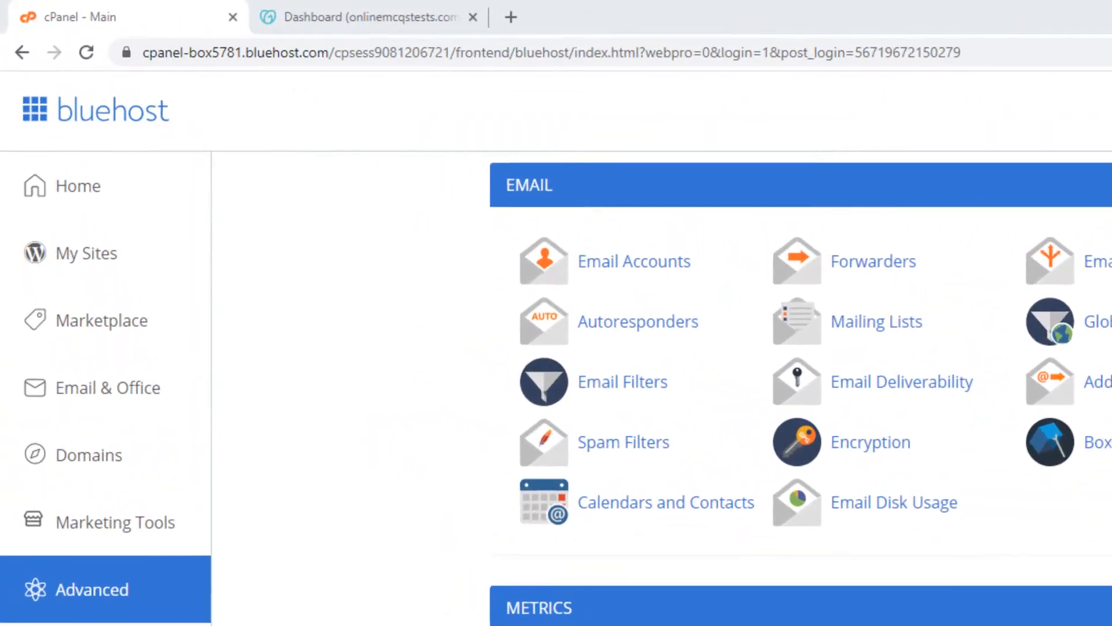
scroll(220, 342, "up", 2)
scroll(400, 541, "up", 4)
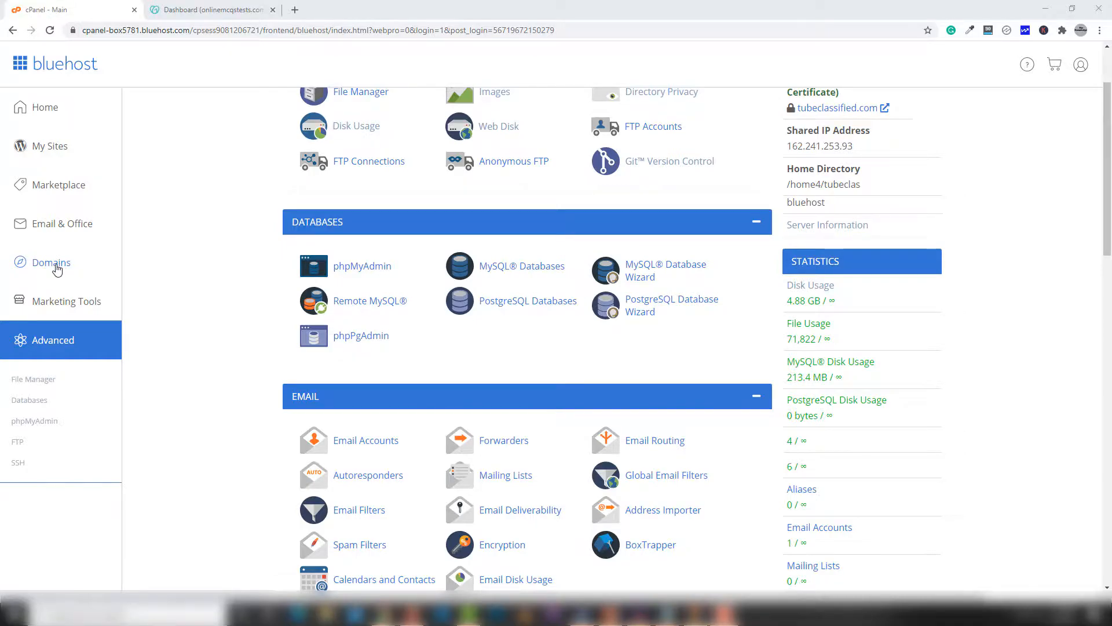
left_click(57, 269)
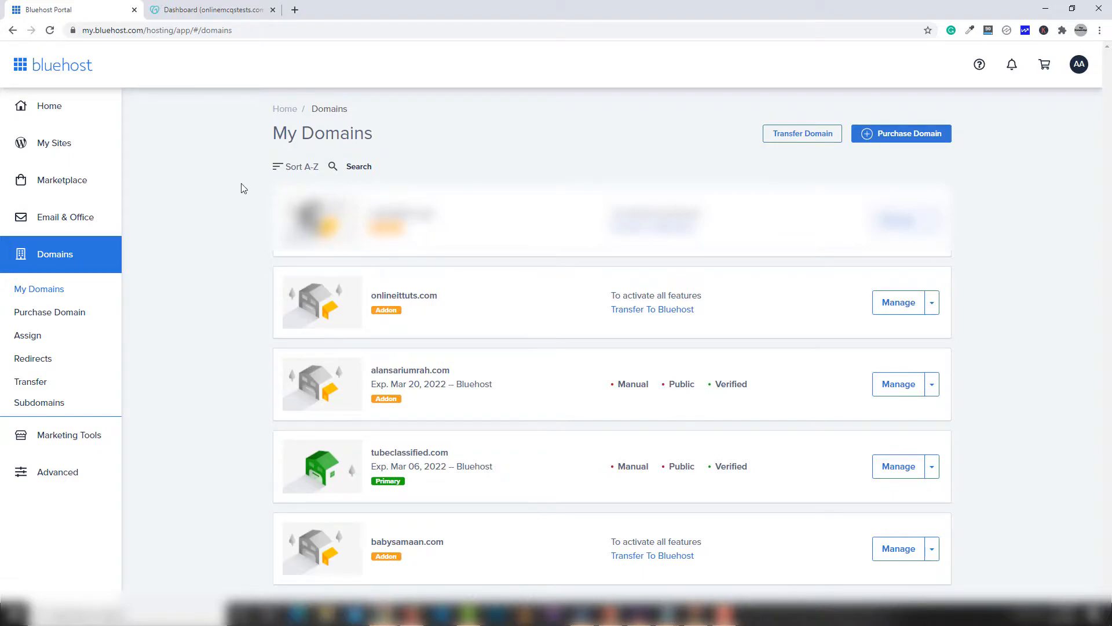
Step: Highlight onlineittuts.com, alansariumrah.com, tubeclassified.com and babysamaan.com, then the primary domain tubeclassified.com
left_click_drag(523, 253, 773, 312)
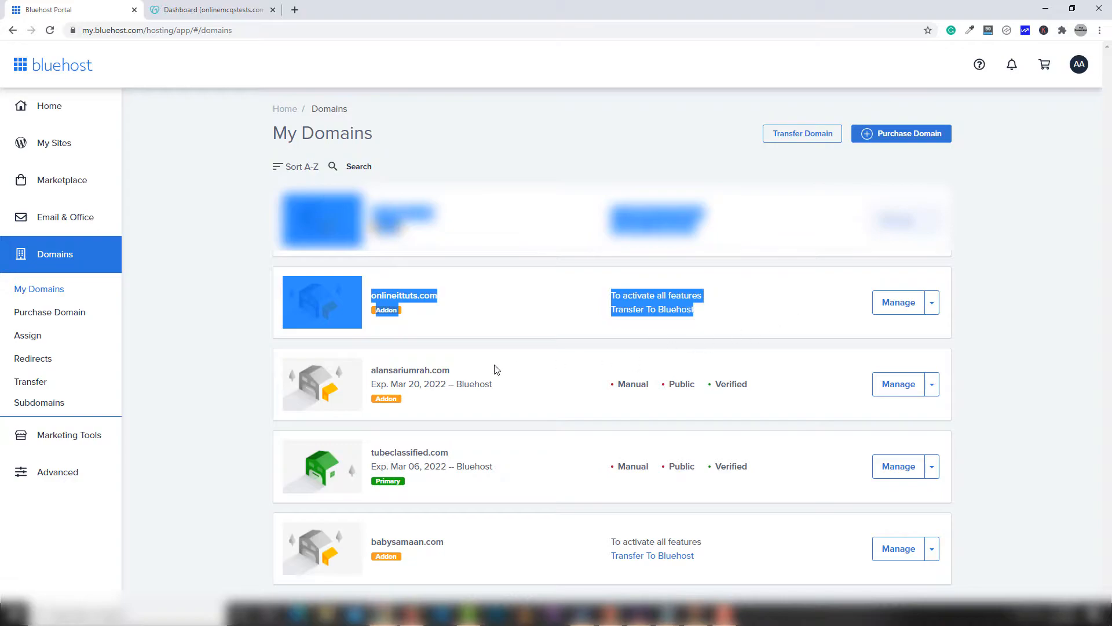
left_click_drag(274, 361, 669, 488)
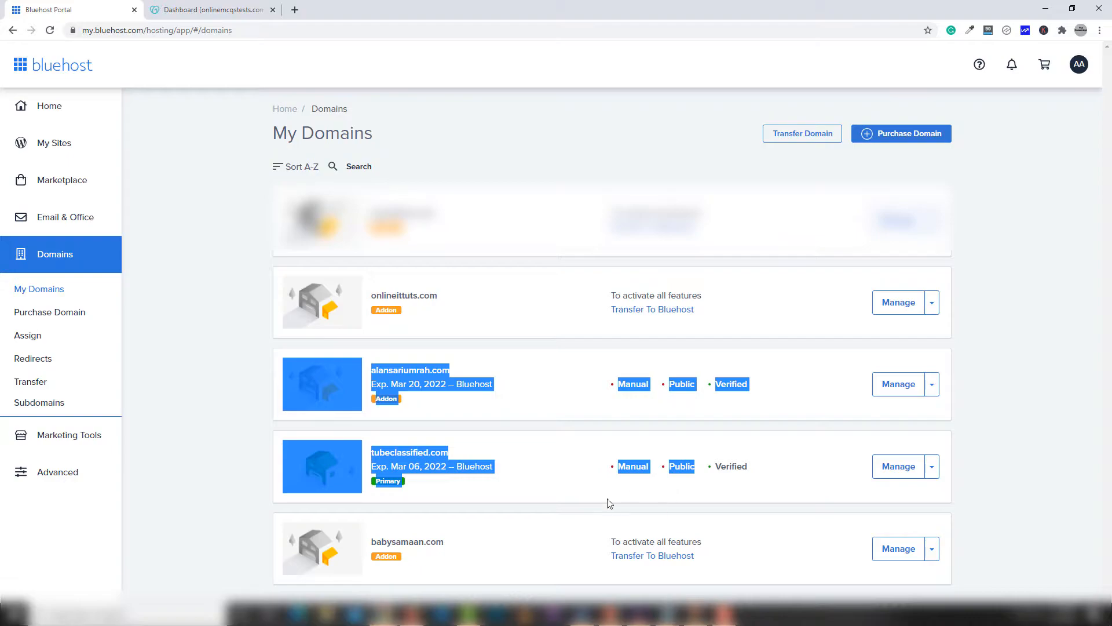
left_click_drag(249, 527, 545, 551)
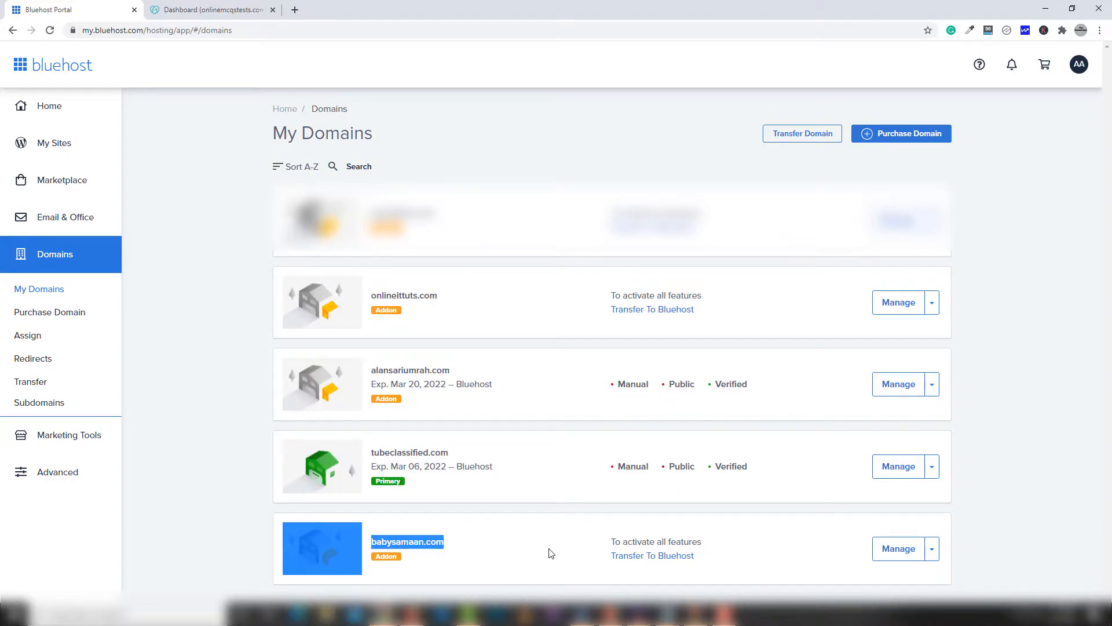
left_click(238, 494)
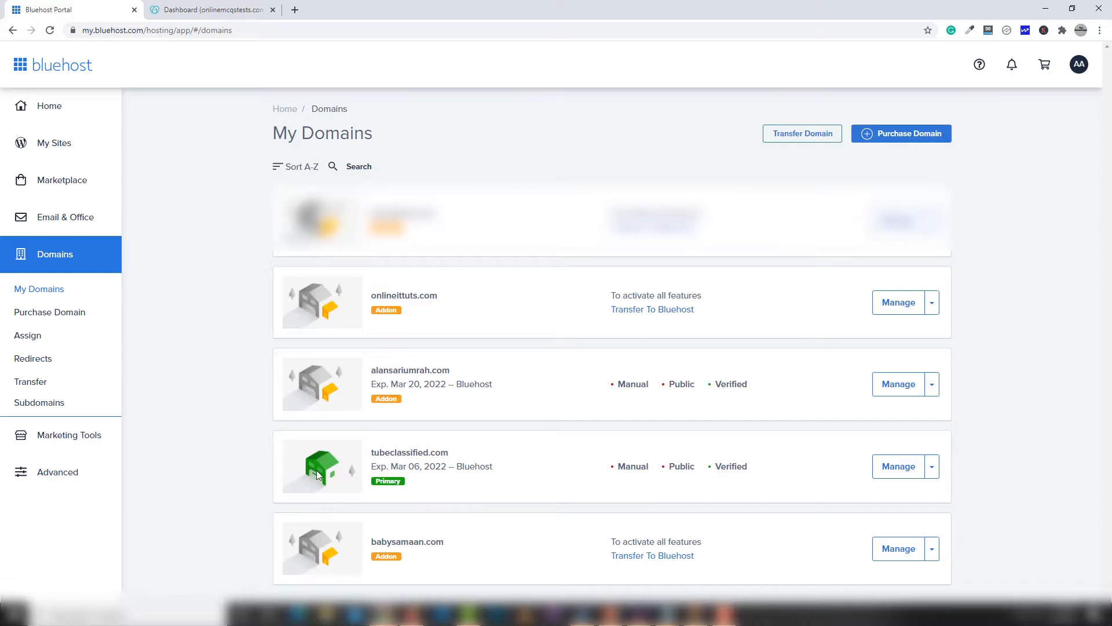
left_click_drag(459, 452, 369, 453)
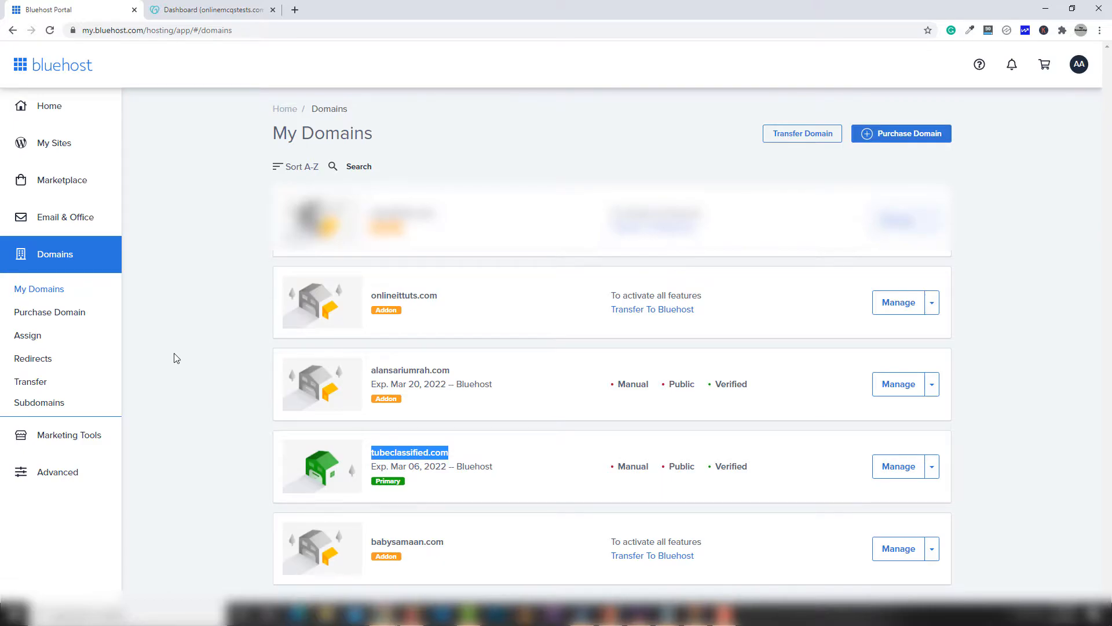
Step: Load bluehost.com in a new incognito window
key("ctrl+shift+n")
type("bluehost.com")
key("Return")
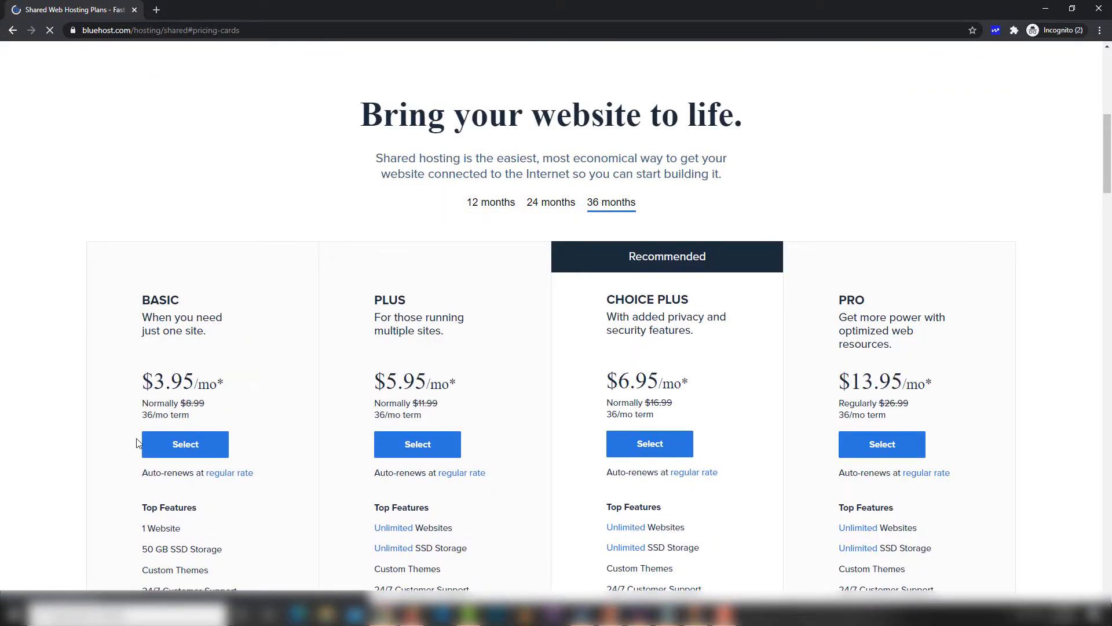
Step: Select the PLUS 36-month hosting plan, then bring the My Domains portal back to front
scroll(234, 342, "down", 2)
left_click_drag(183, 413, 142, 417)
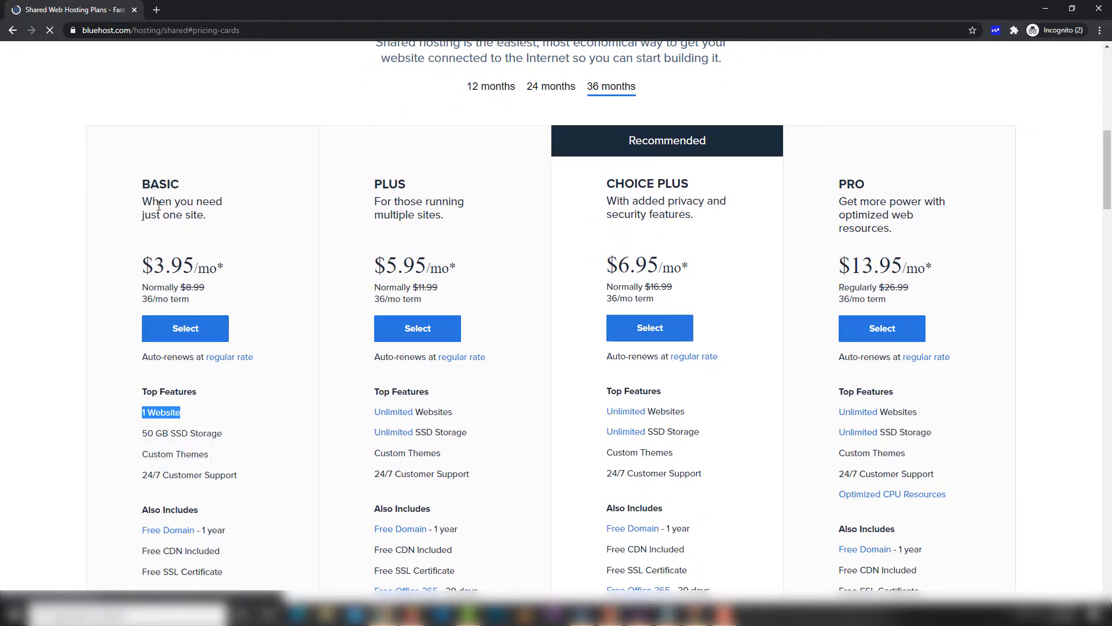
mouse_move(173, 414)
left_click(465, 374)
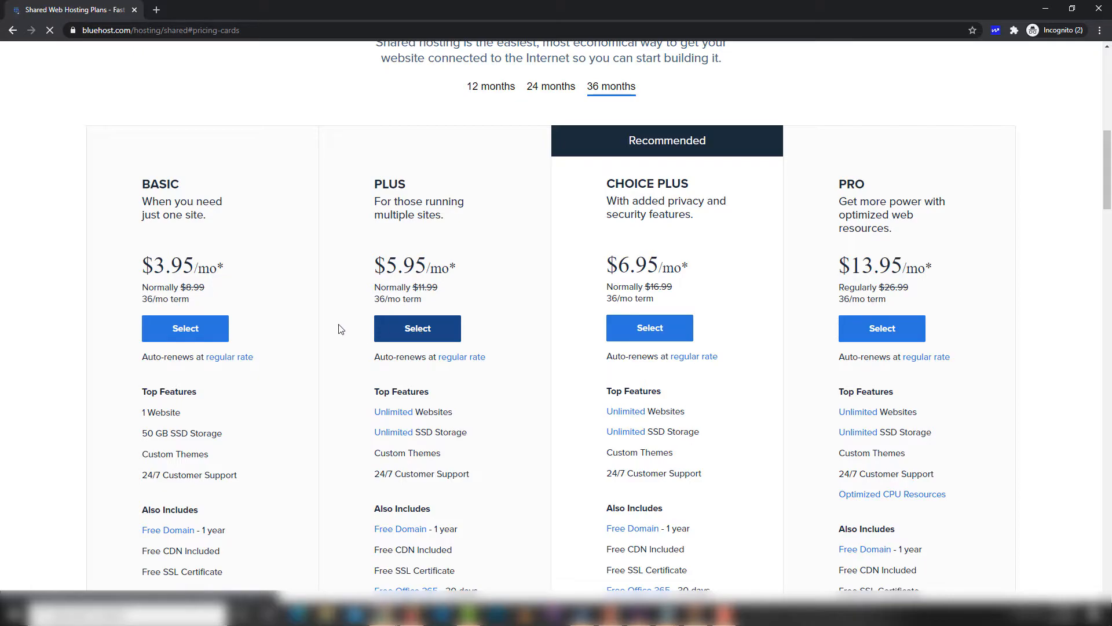
left_click(436, 312)
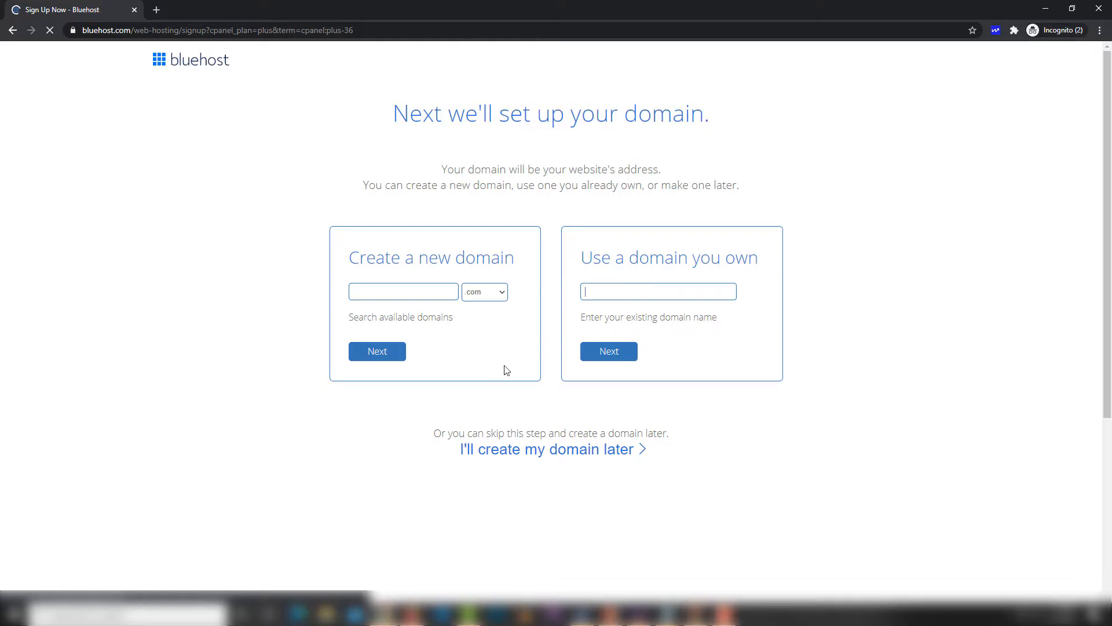
mouse_move(382, 613)
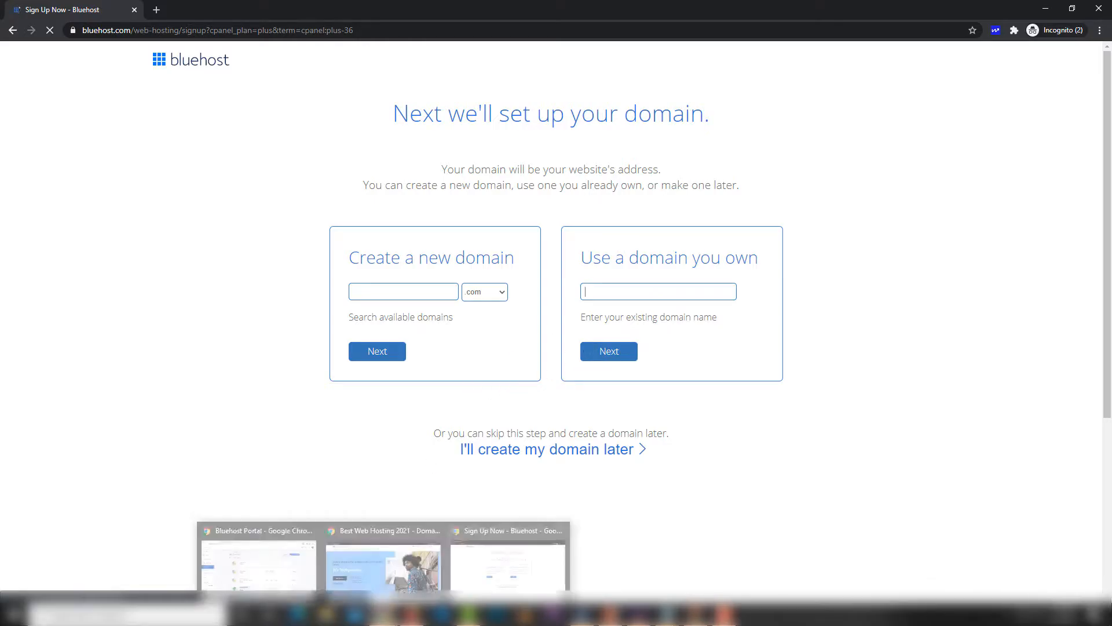
left_click(281, 570)
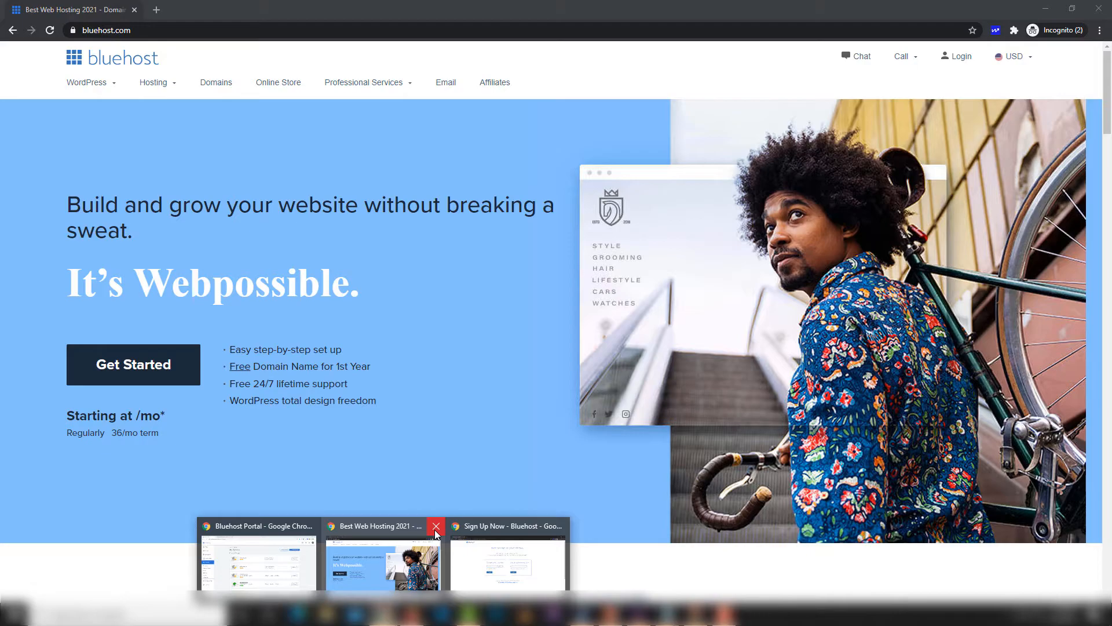
Step: Copy the domain onlinemcqtests.com from the GoDaddy renewal banner
left_click(435, 527)
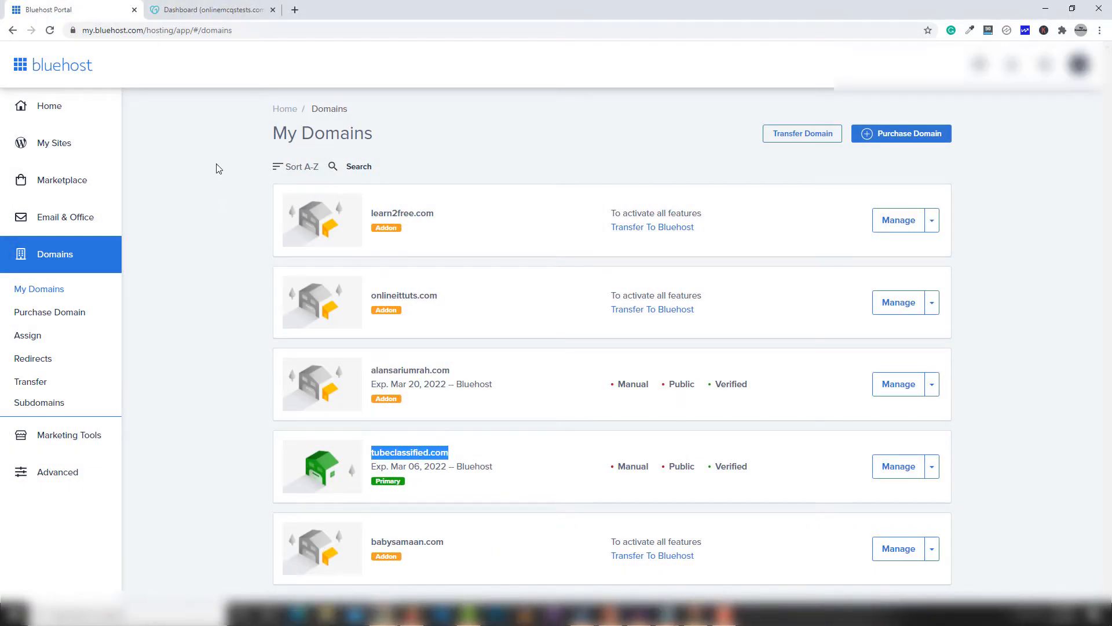
left_click(192, 10)
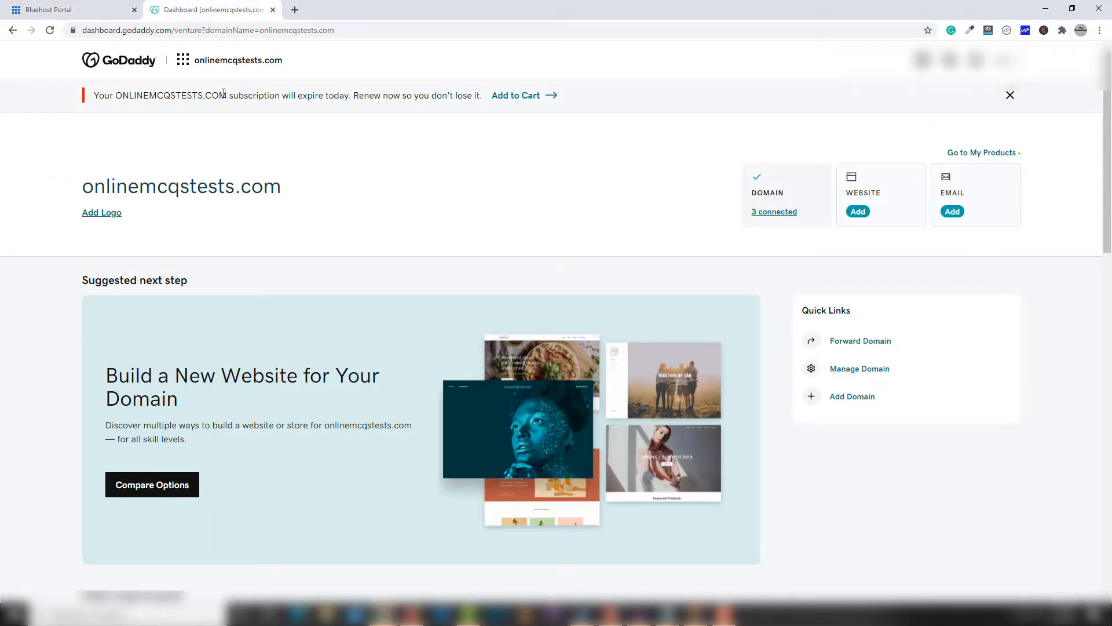
left_click_drag(227, 95, 118, 97)
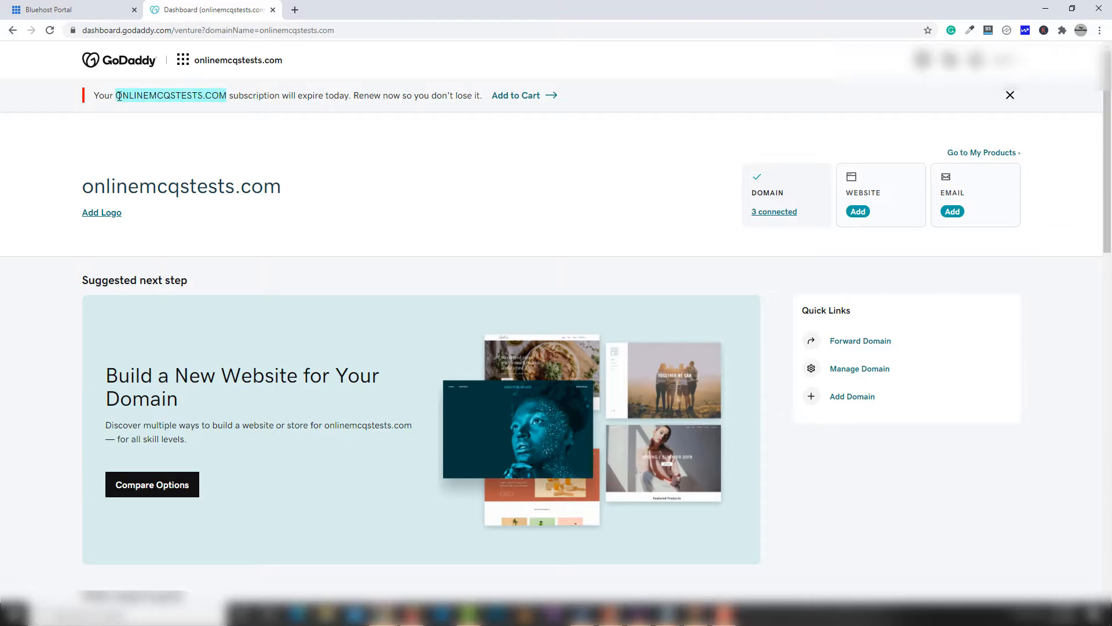
right_click(151, 93)
left_click(149, 103)
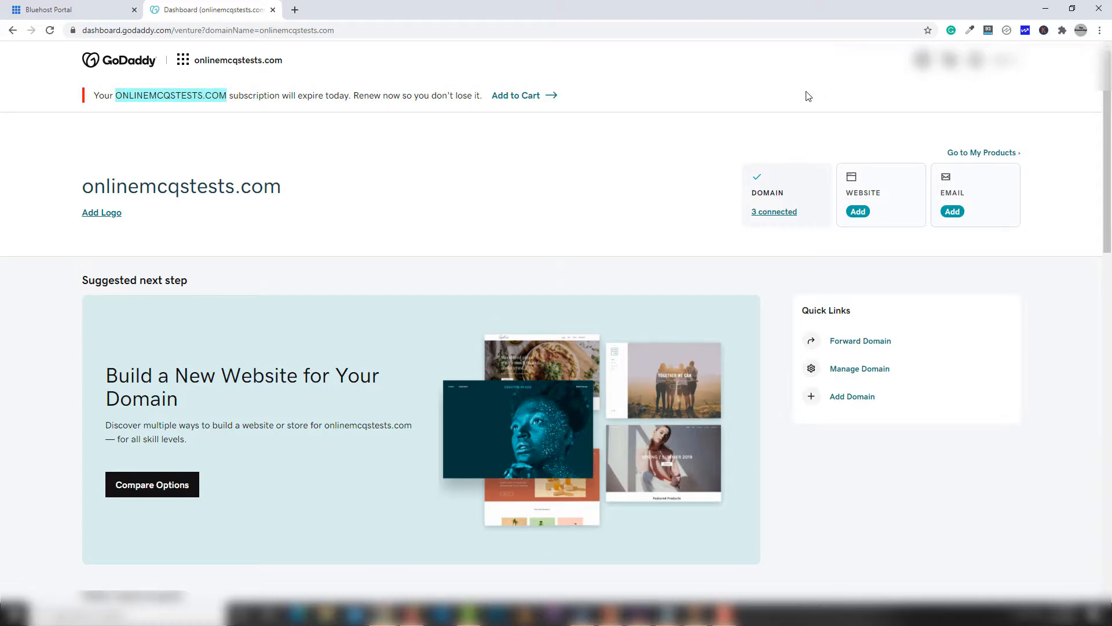
Step: Return to the Bluehost sign-up page and bring up the edit menu for the own-domain field
mouse_move(416, 615)
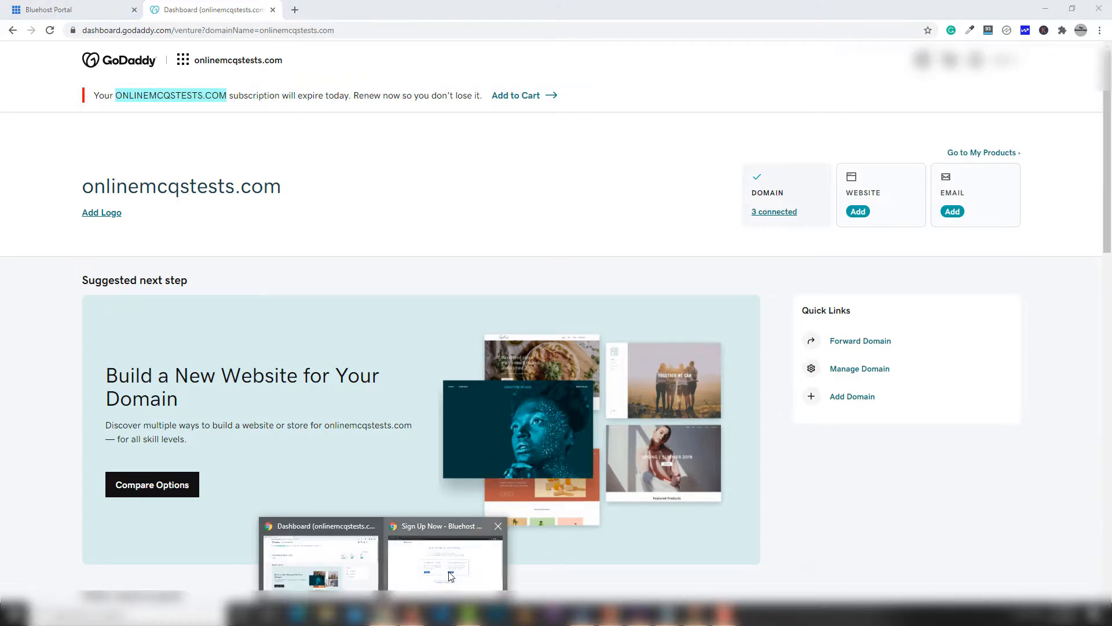
left_click(492, 556)
right_click(620, 293)
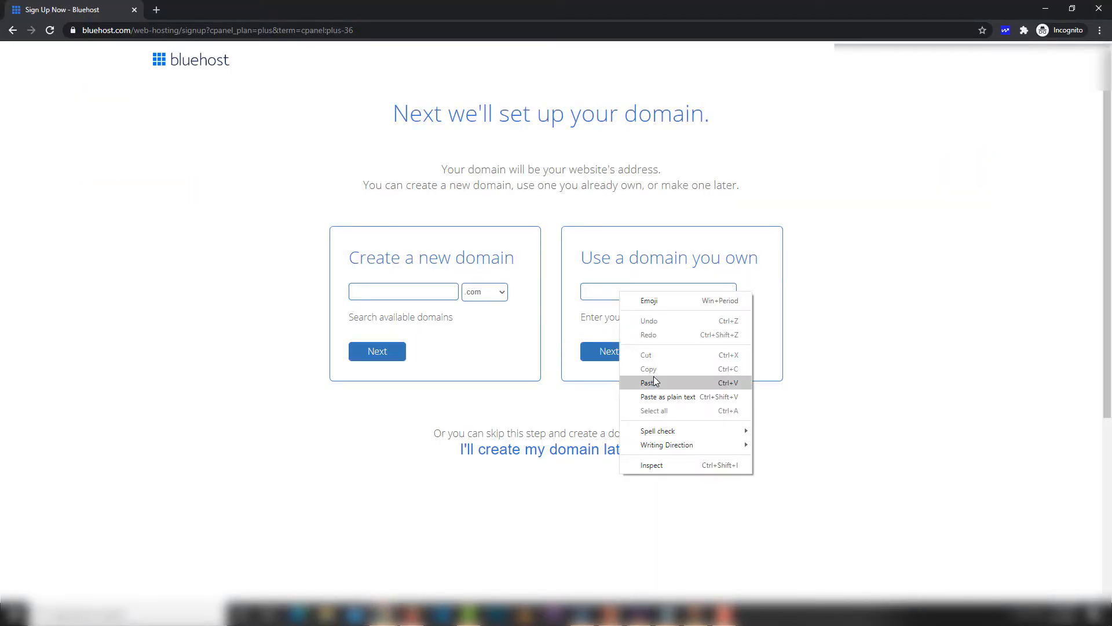
Step: Paste ONLINEMCQSTESTS.COM into the 'Use a domain you own' field, then switch browser windows
left_click(651, 383)
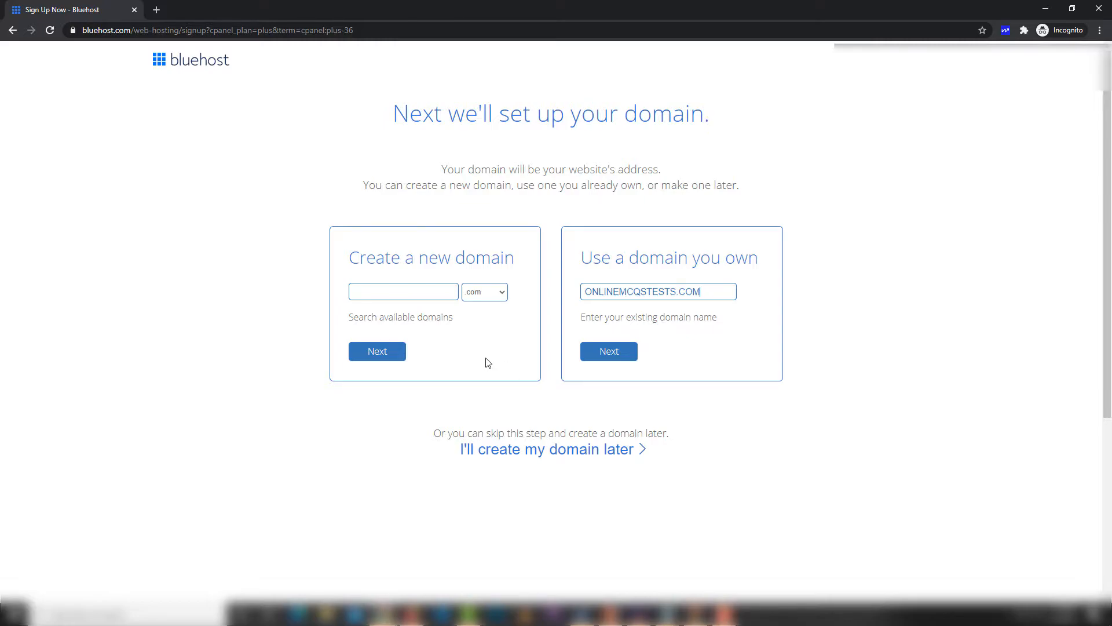
left_click_drag(701, 292, 581, 291)
left_click(413, 290)
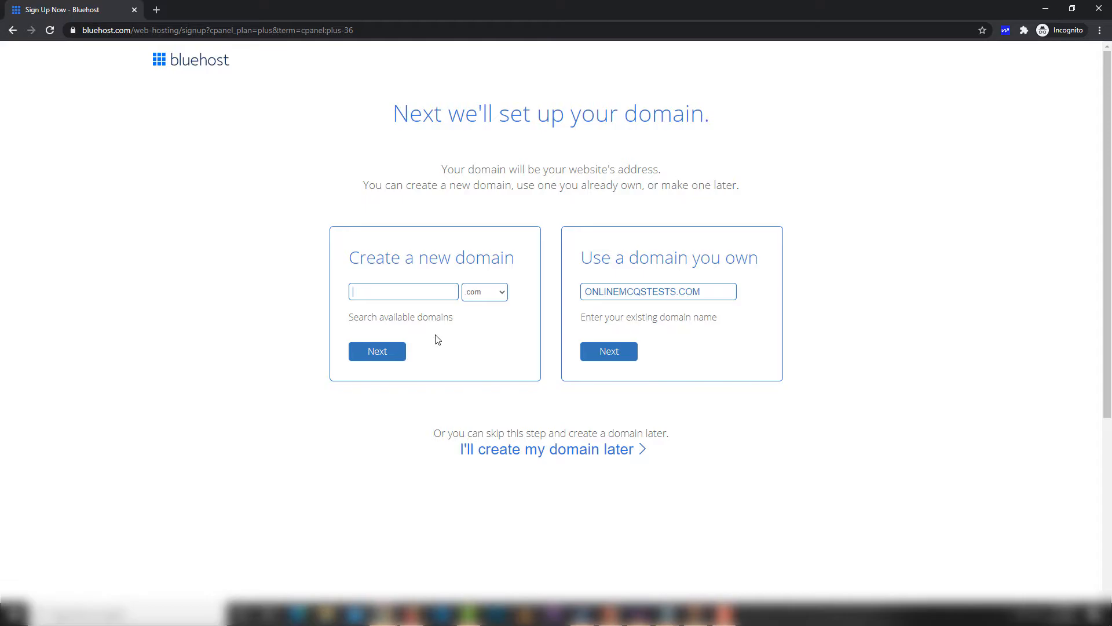
mouse_move(383, 613)
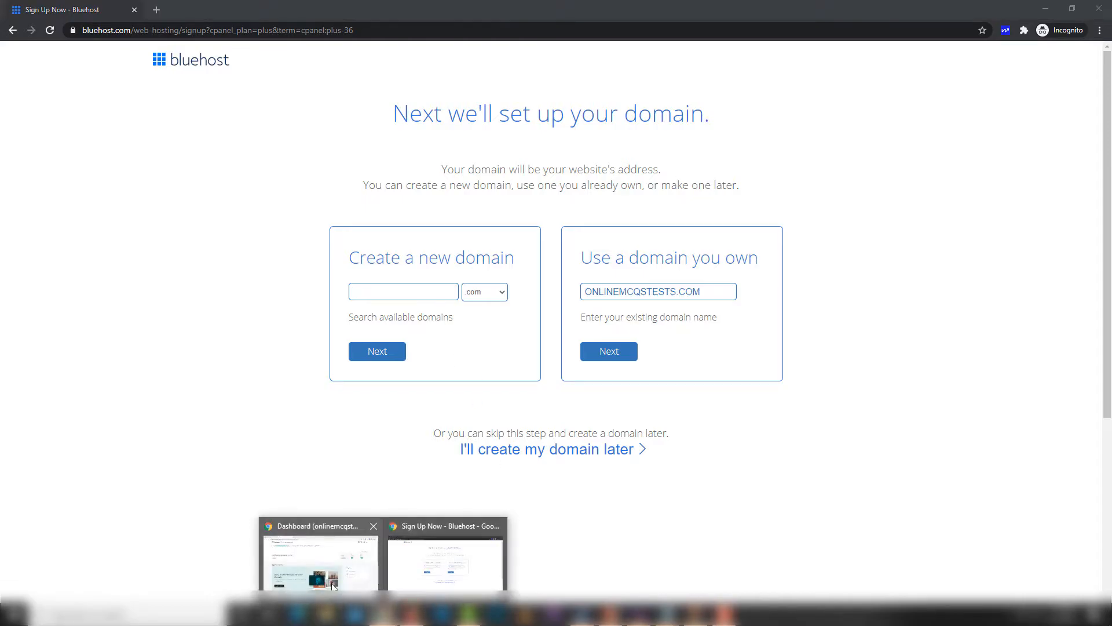
left_click(332, 582)
Step: Copy onlinemcqstests.com again from GoDaddy's renewal banner and return to the Bluehost portal
left_click(82, 11)
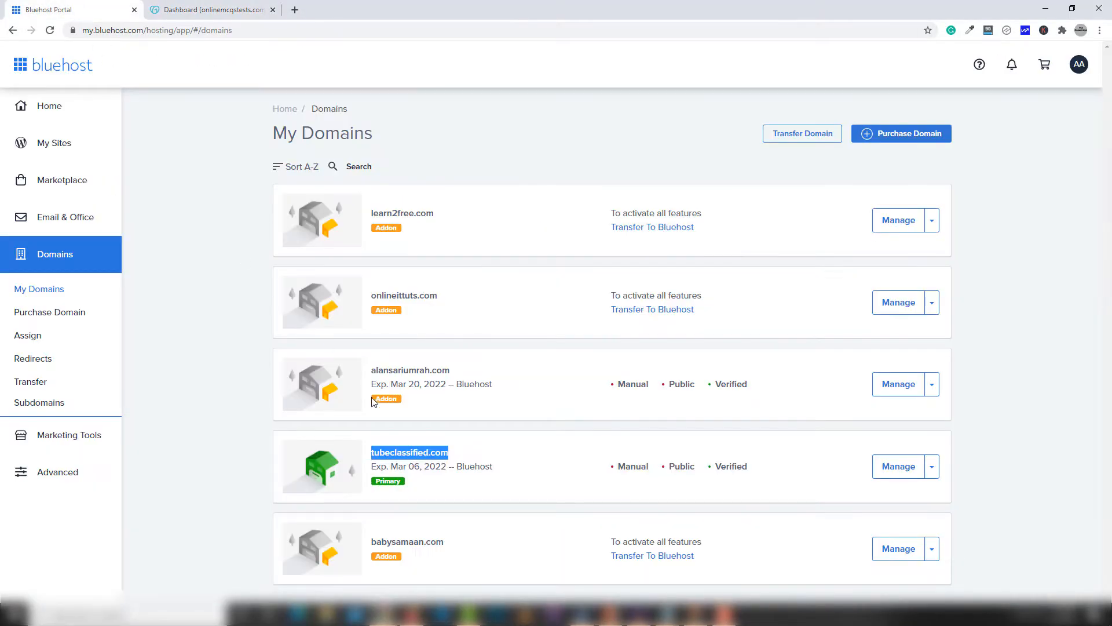
left_click_drag(457, 461, 372, 455)
left_click(210, 10)
left_click(241, 120)
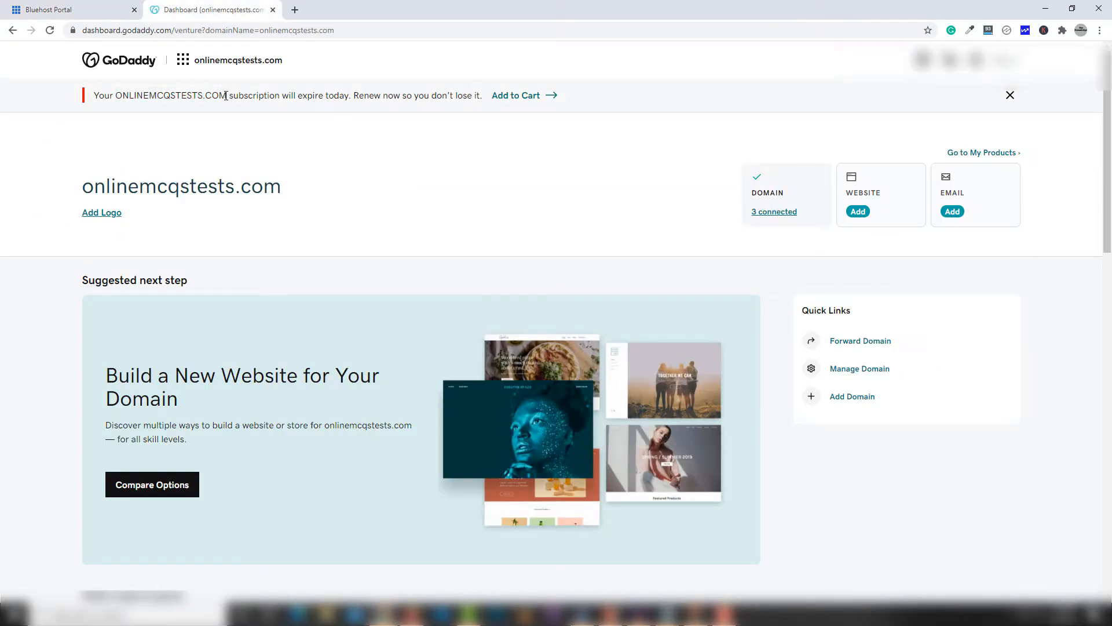
left_click_drag(226, 96, 118, 97)
right_click(120, 96)
left_click(139, 104)
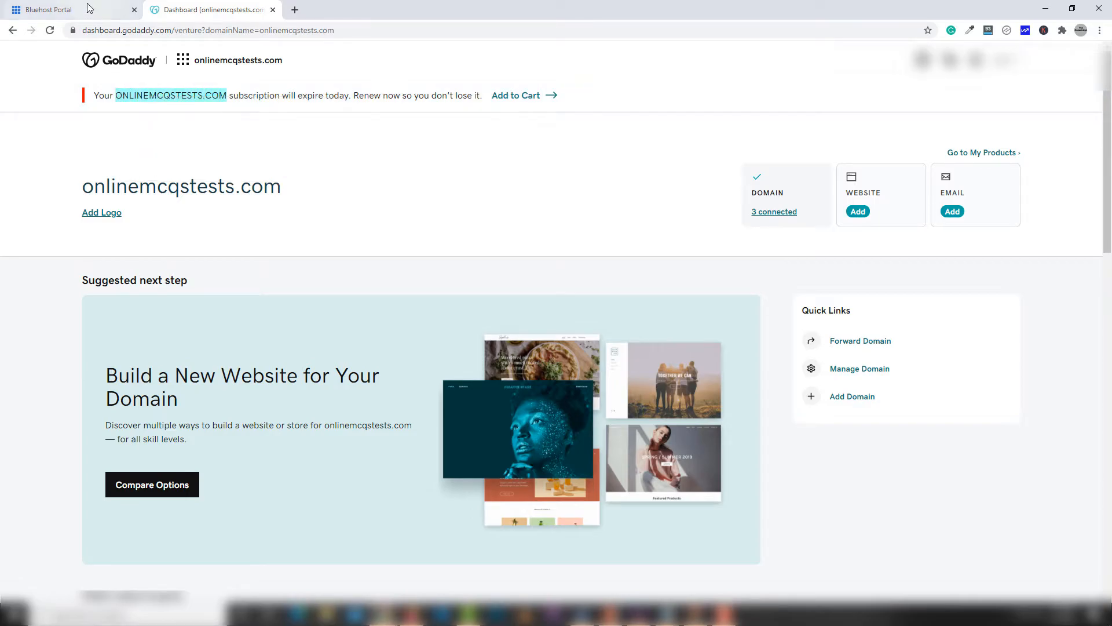
key("ctrl+Page_Up")
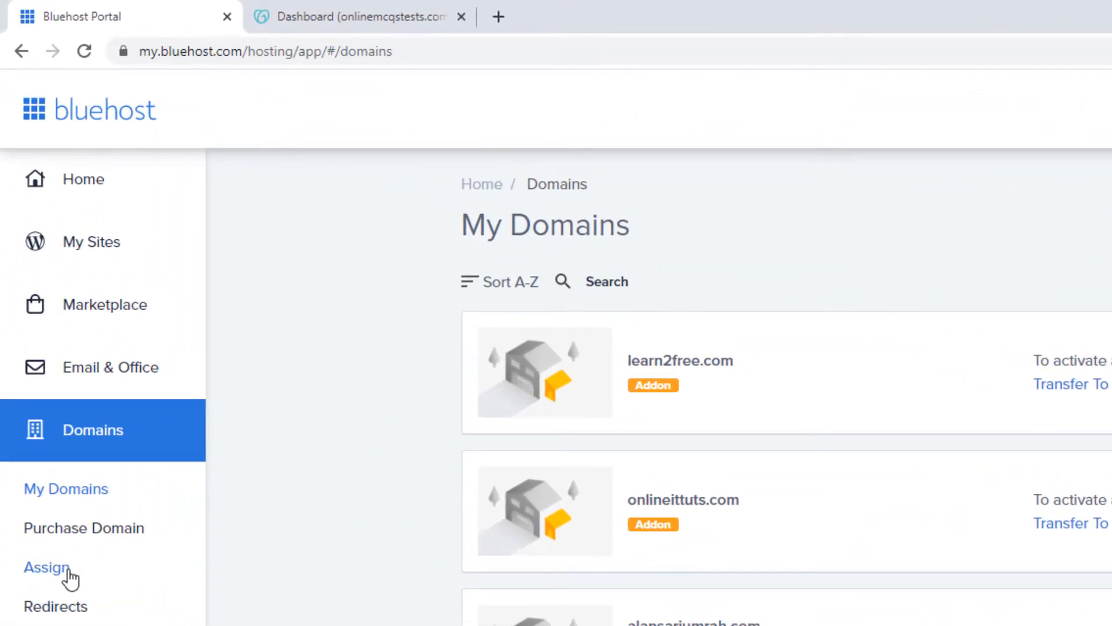
Step: Open Domains > Assign and choose a domain not yet associated with the account
left_click(68, 572)
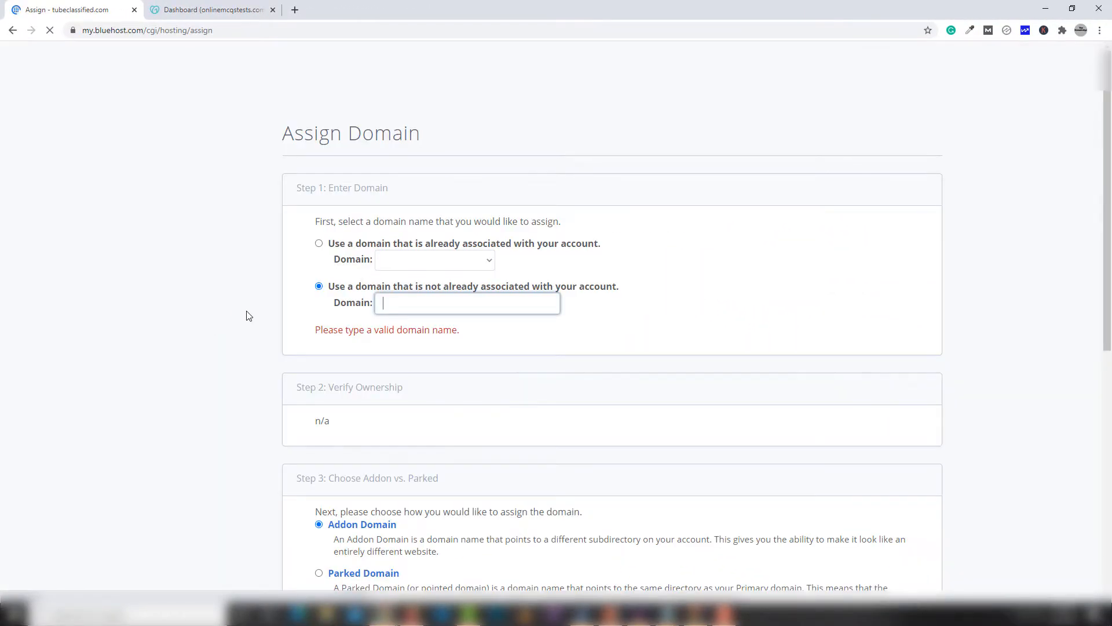
left_click(319, 286)
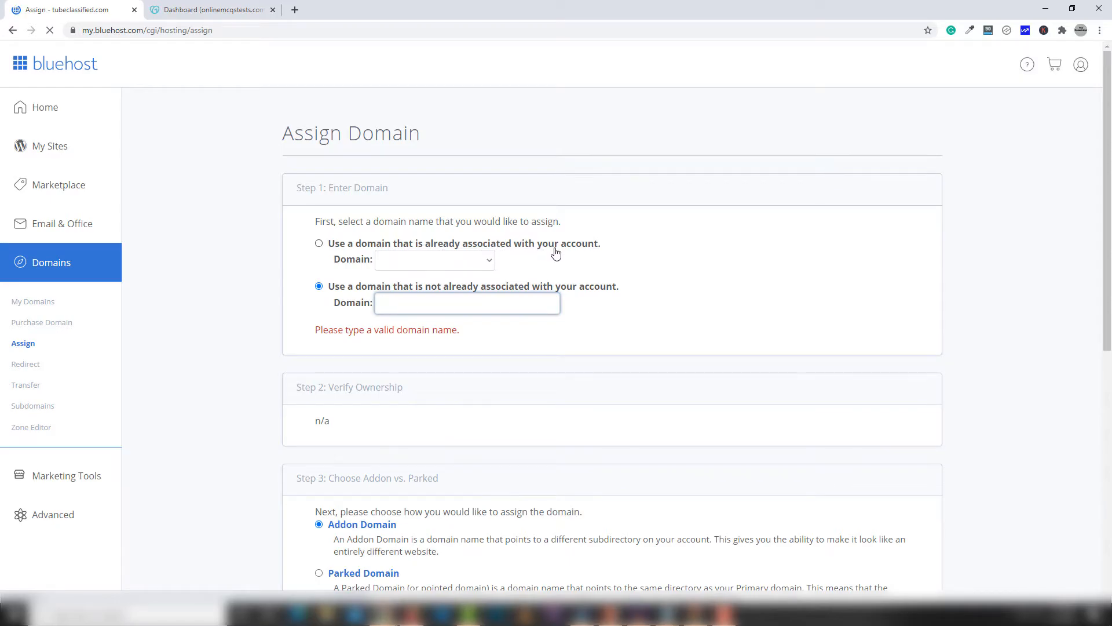
right_click(475, 305)
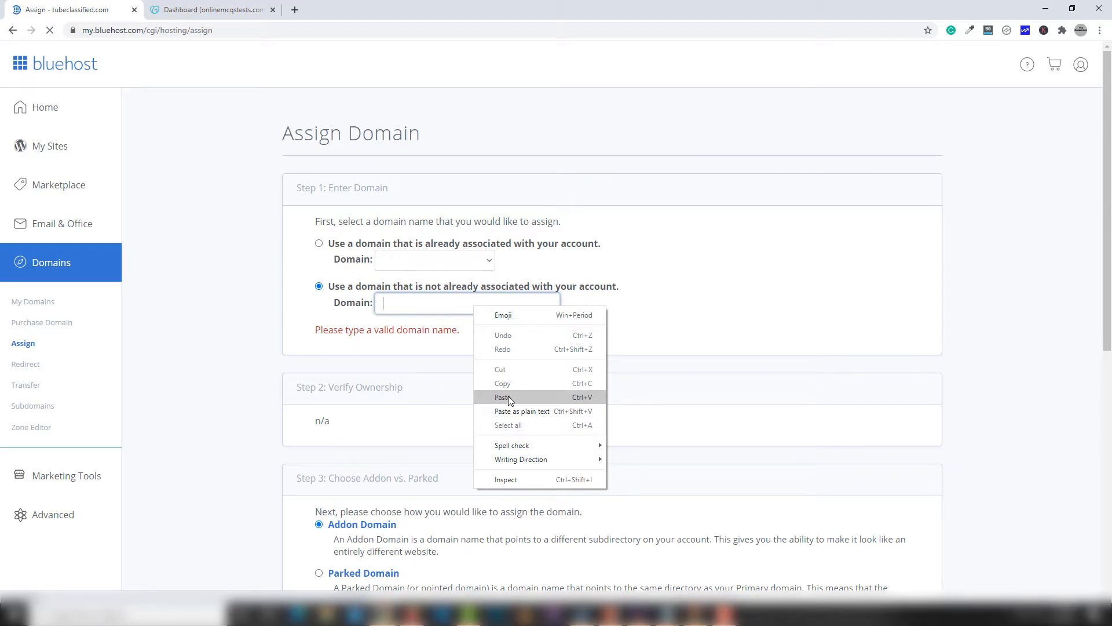
Step: Paste onlinemcqstests.com into the Assign Domain field and let it verify, which rejects it as expired
left_click(501, 397)
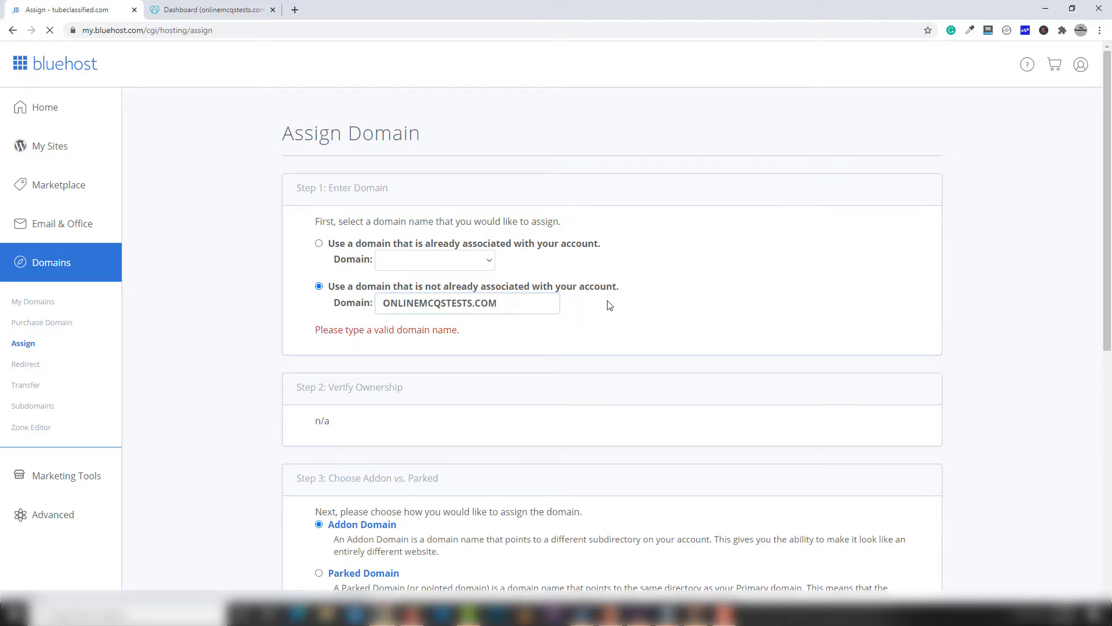
left_click(545, 300)
left_click(572, 328)
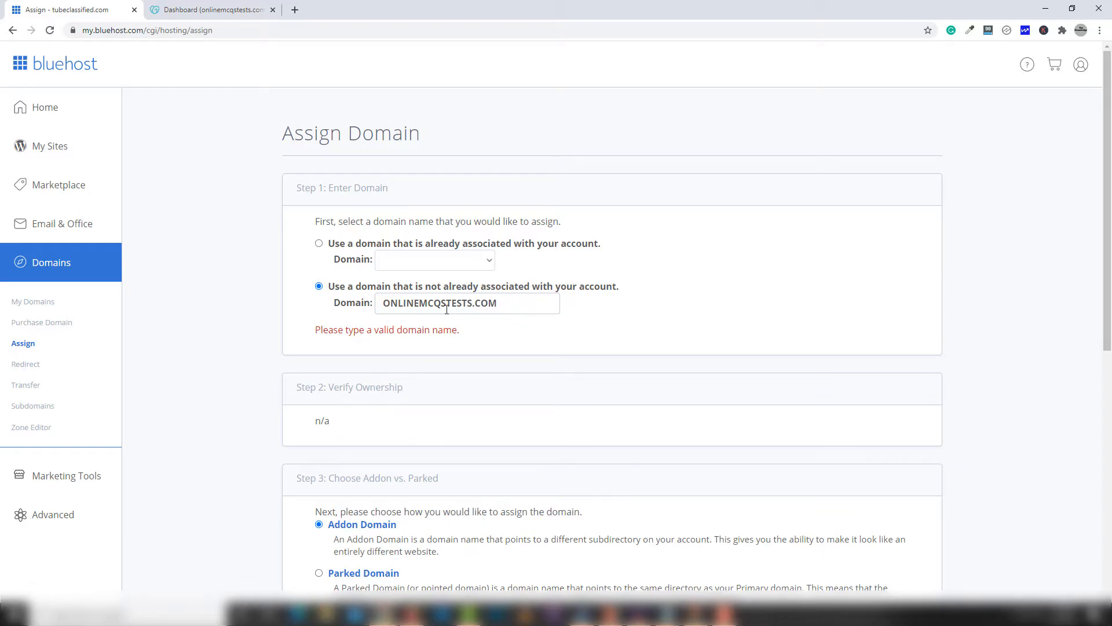
left_click(506, 306)
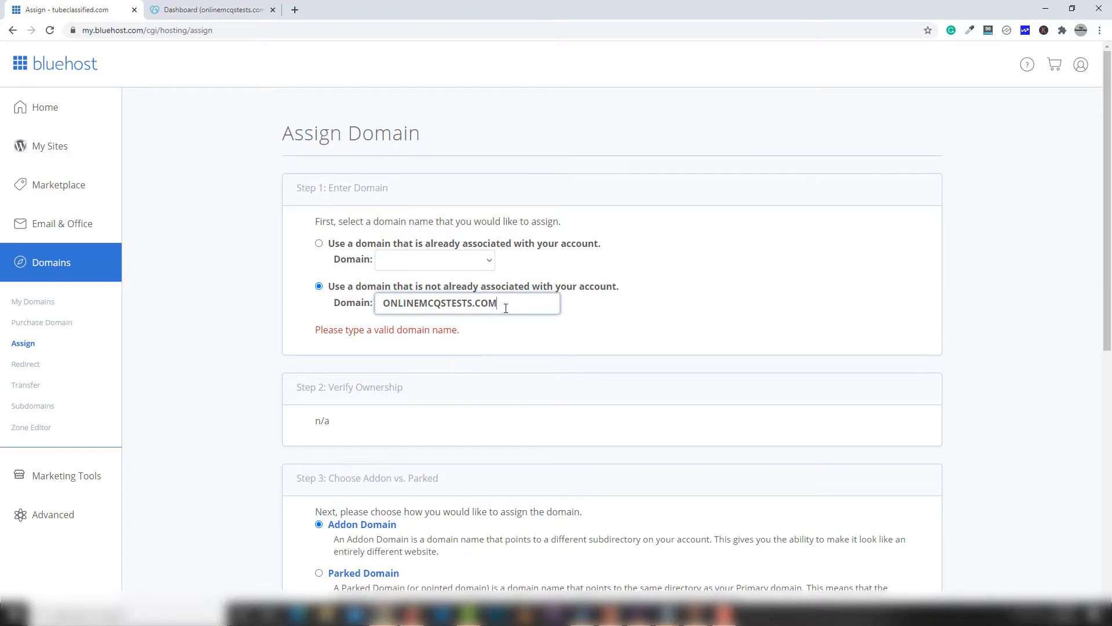
left_click(350, 259)
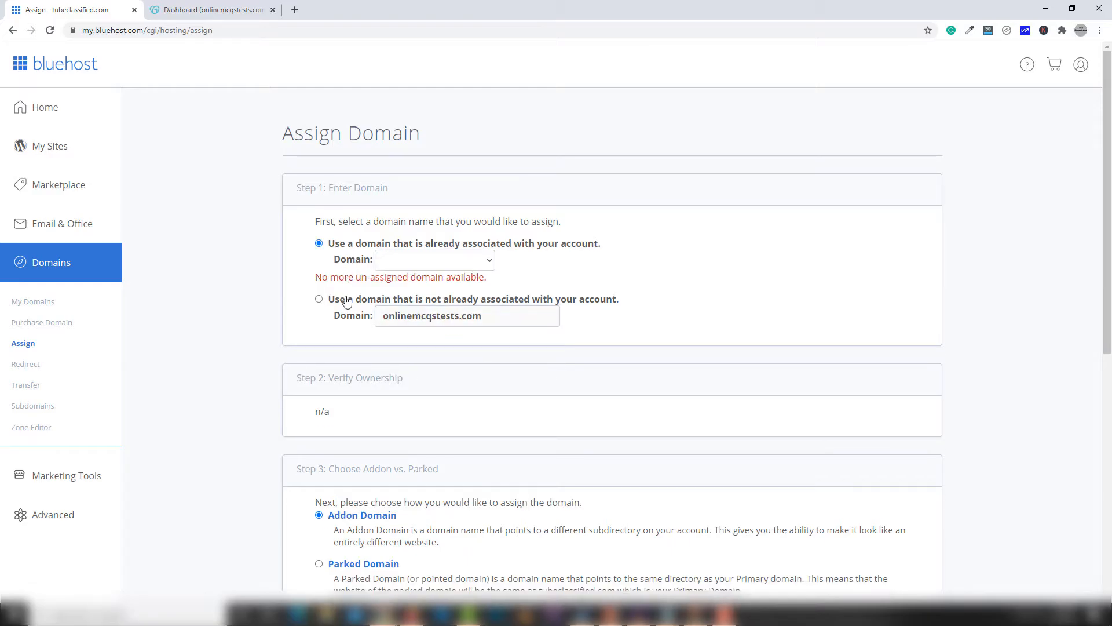
left_click(345, 300)
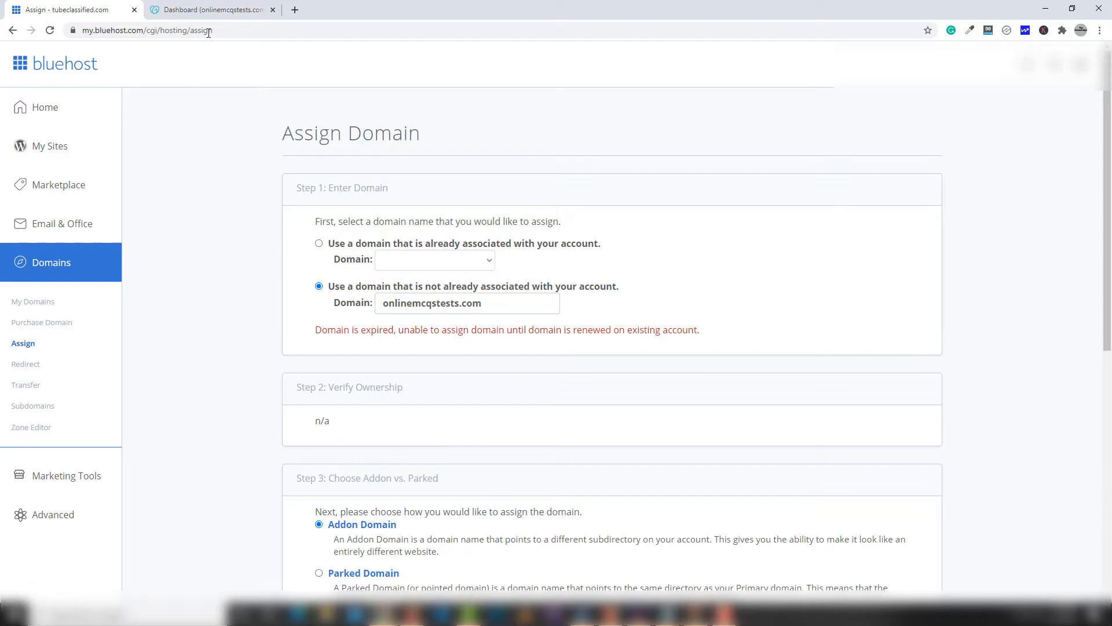
left_click(214, 11)
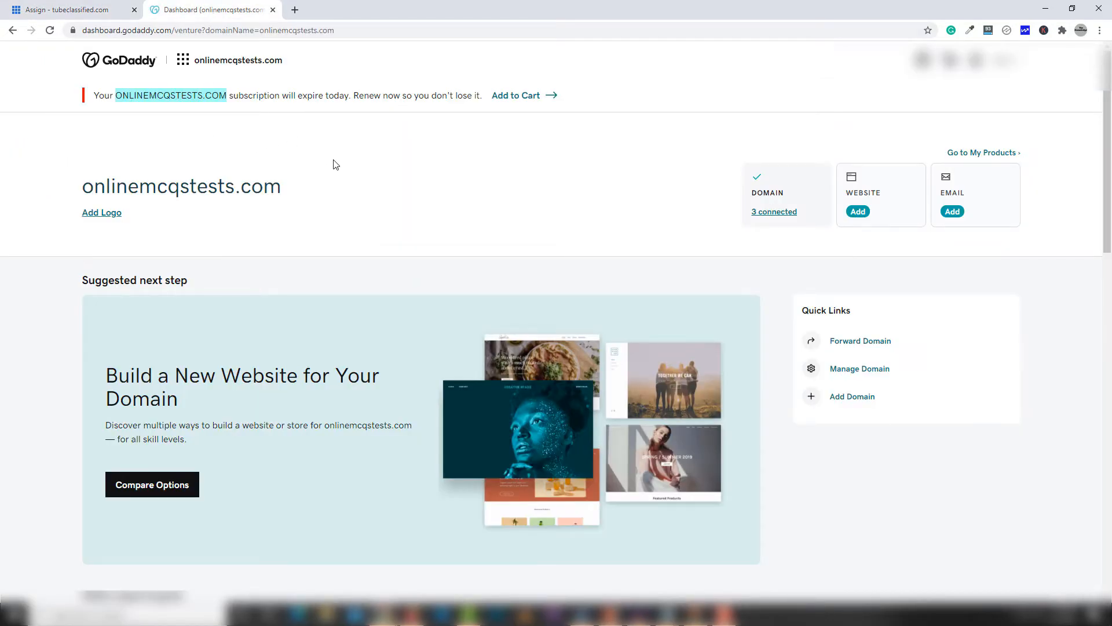
Step: Replace the expired domain with mysites.com in the Assign Domain field
left_click(108, 10)
left_click_drag(480, 303, 327, 294)
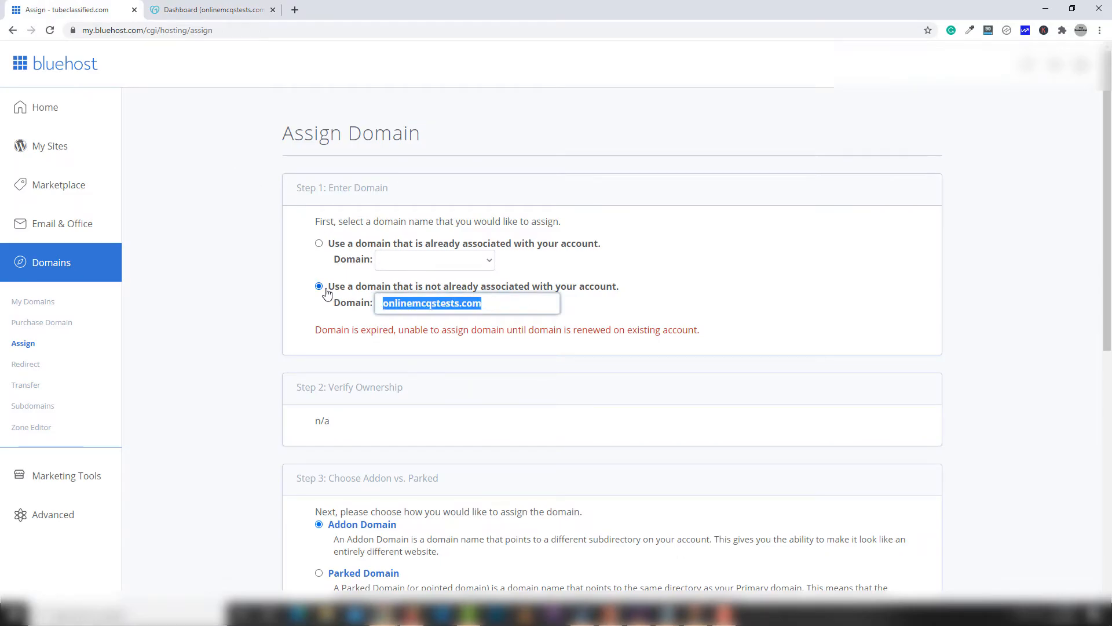
key("BackSpace")
type("mysite.com")
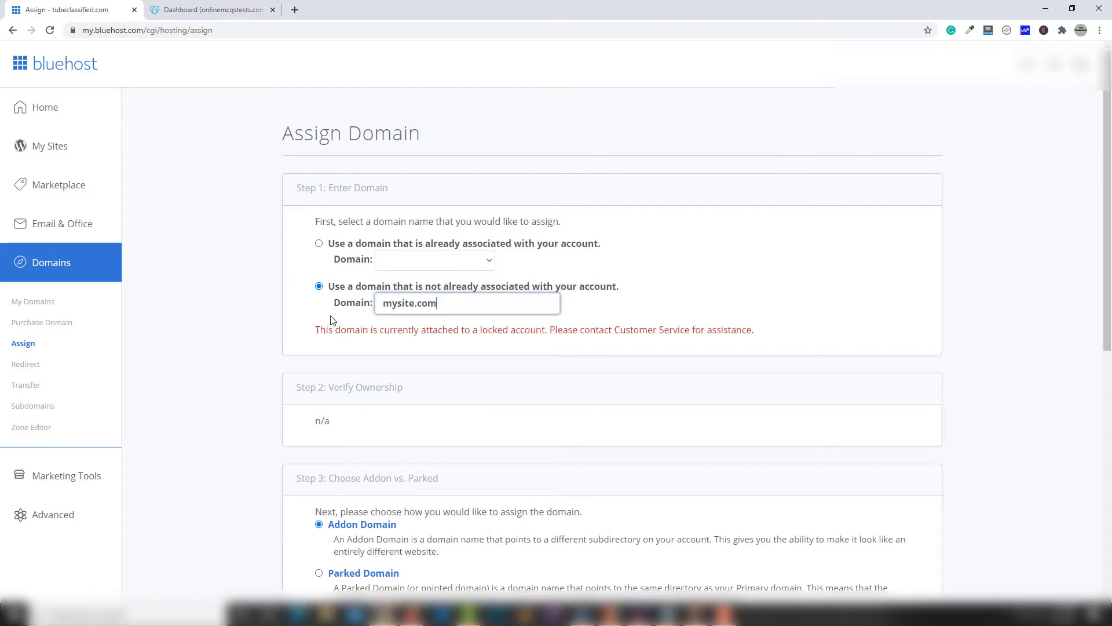
left_click(419, 304)
type("s")
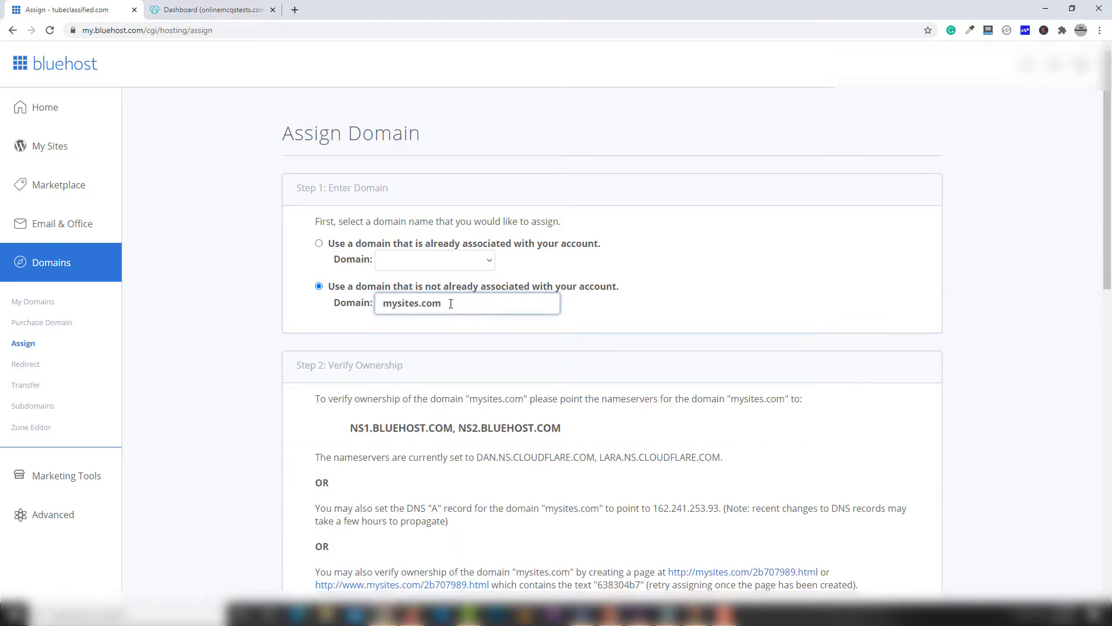
left_click_drag(461, 310, 366, 313)
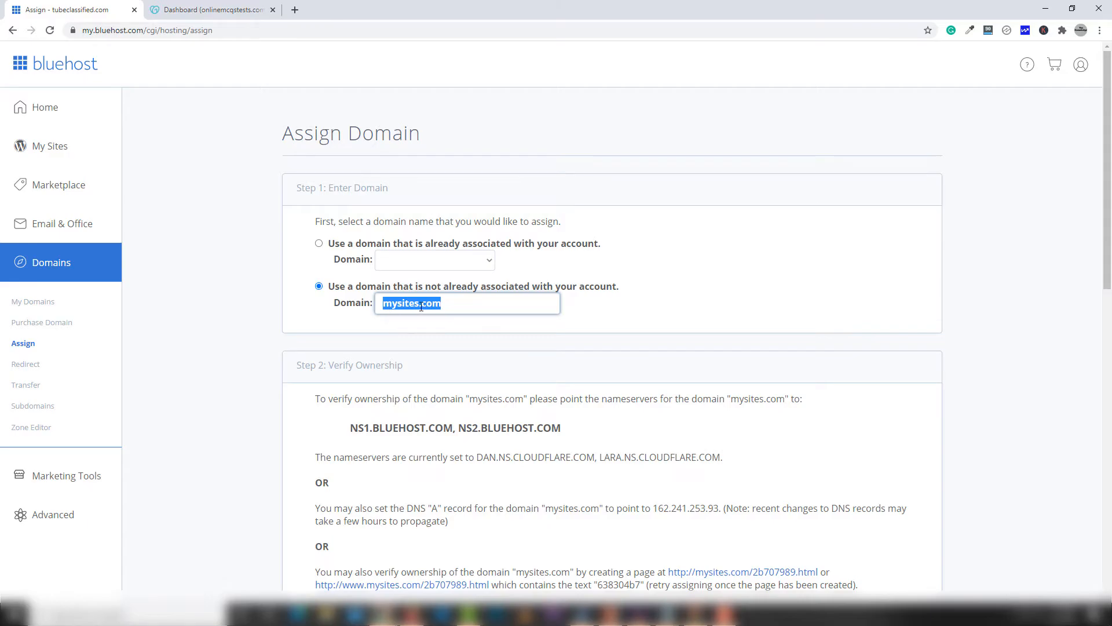
Step: Highlight nameservers NS1.BLUEHOST.COM and NS2.BLUEHOST.COM, then return to the GoDaddy dashboard
scroll(424, 307, "down", 1)
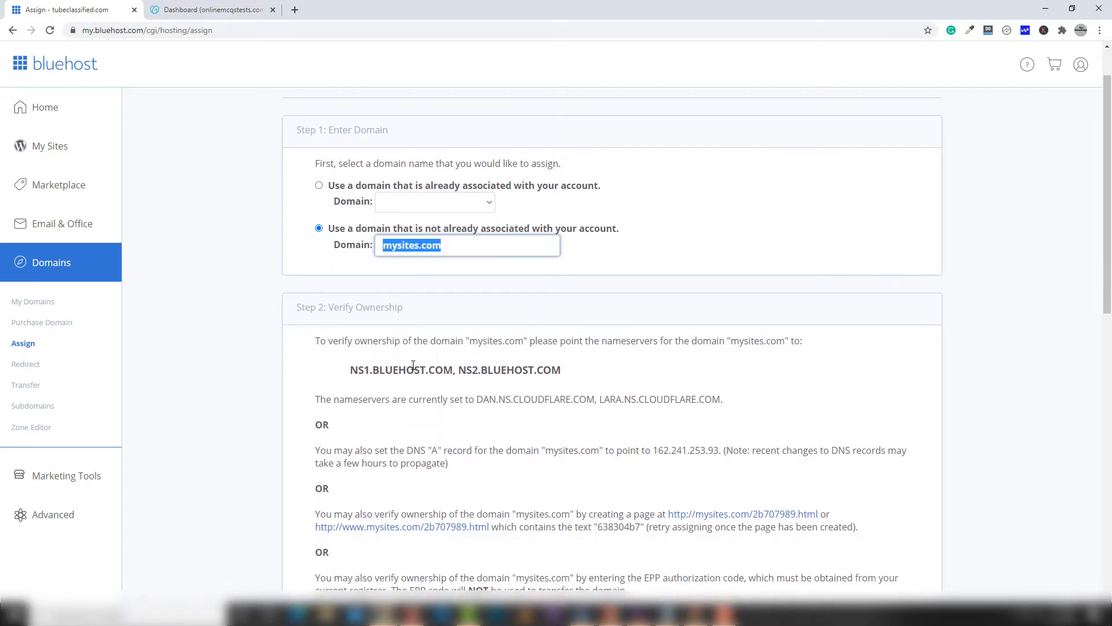
left_click_drag(351, 369, 570, 372)
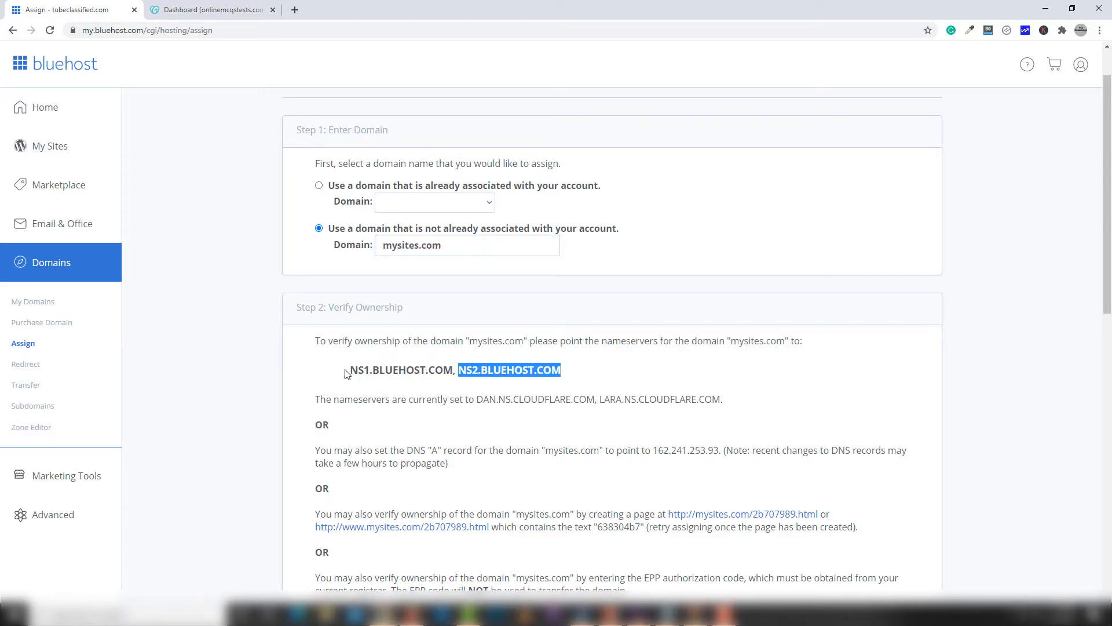
left_click_drag(347, 373, 592, 380)
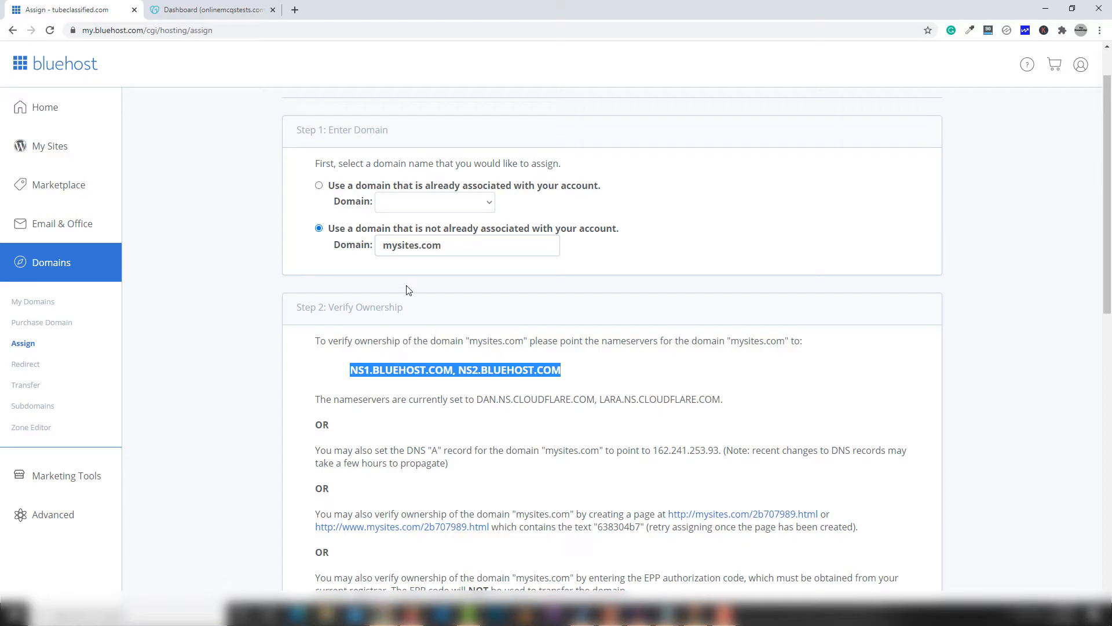
left_click(208, 10)
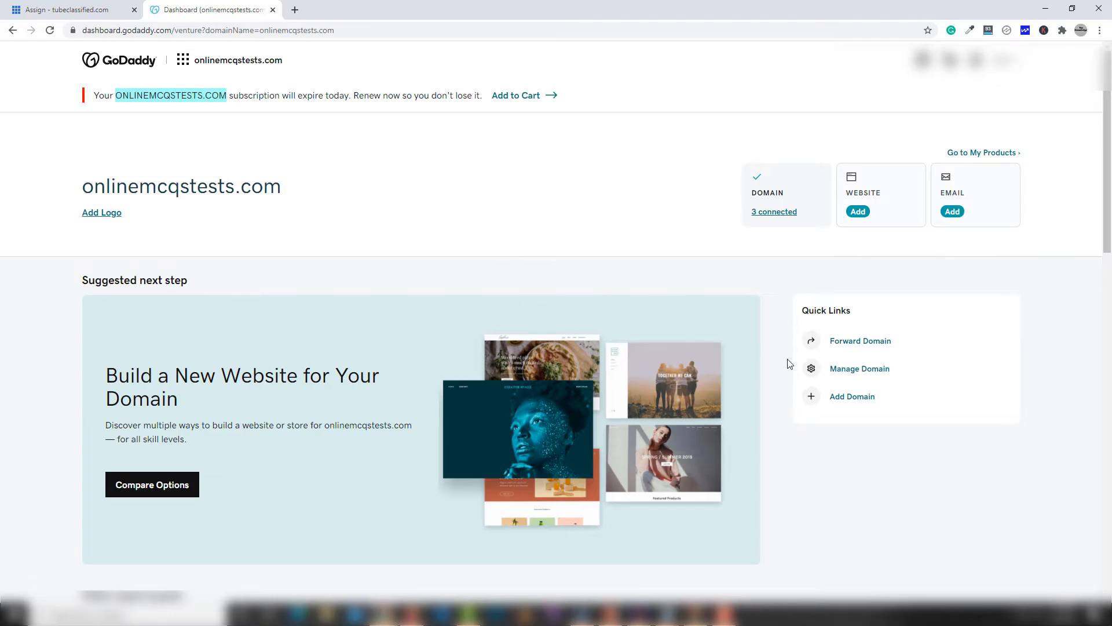
Step: Go through GoDaddy's full domain list to onlinemcqtests.com and open its DNS management
left_click(859, 368)
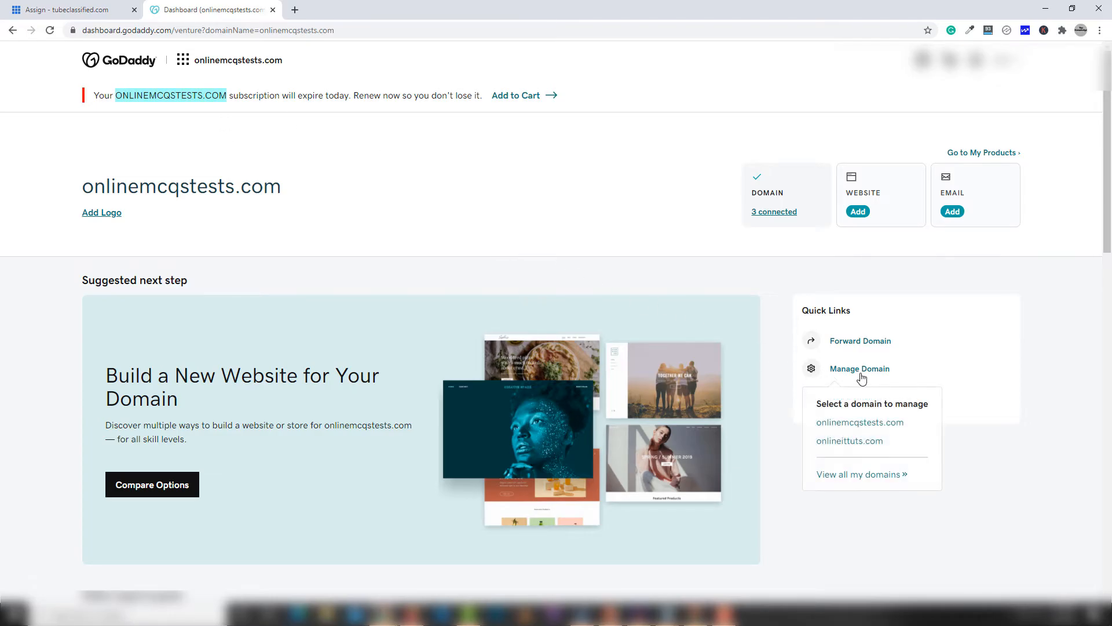
left_click(863, 475)
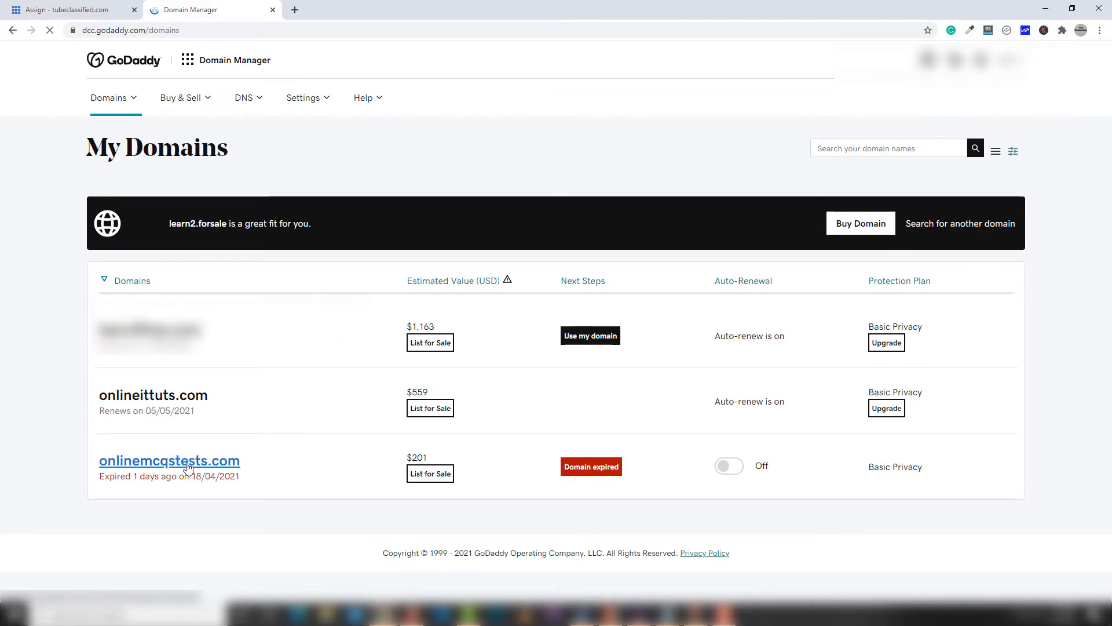
left_click(237, 467)
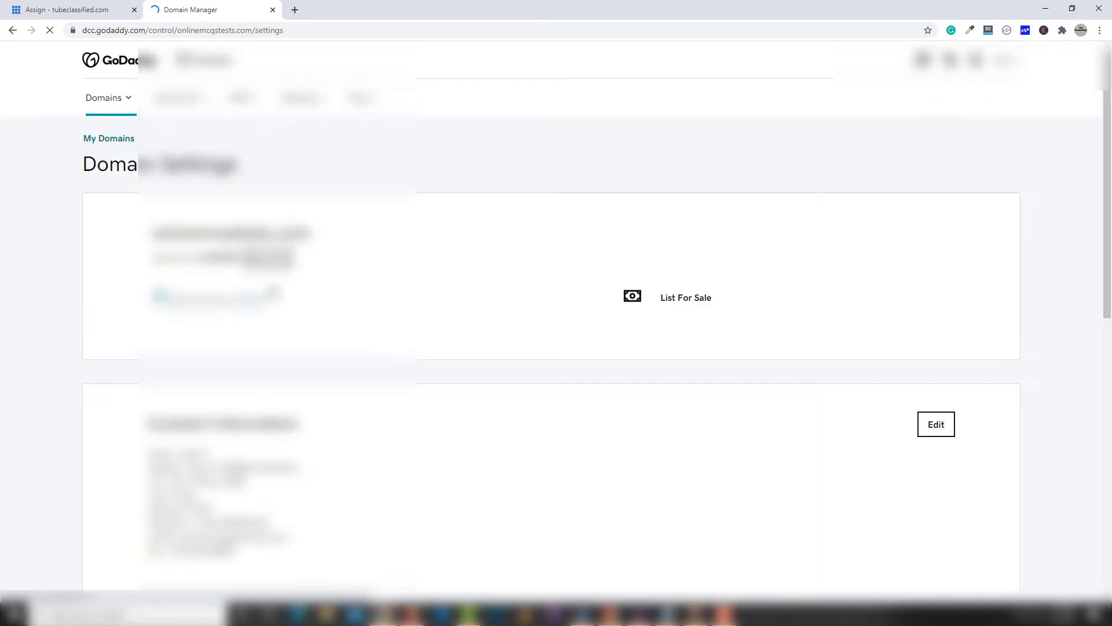
scroll(336, 405, "down", 7)
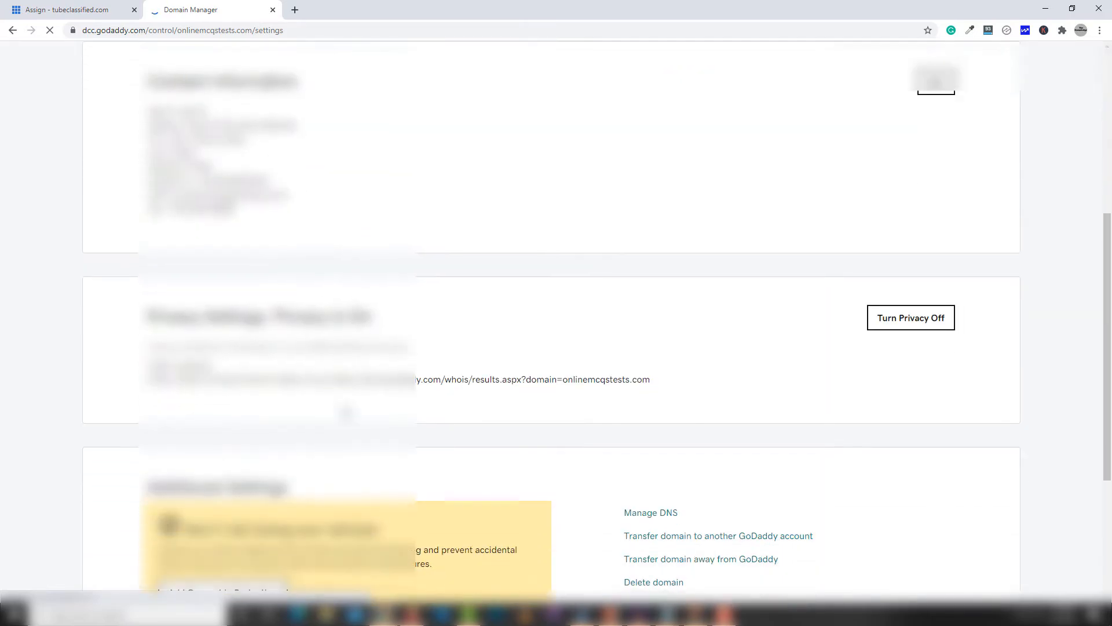
scroll(348, 413, "down", 2)
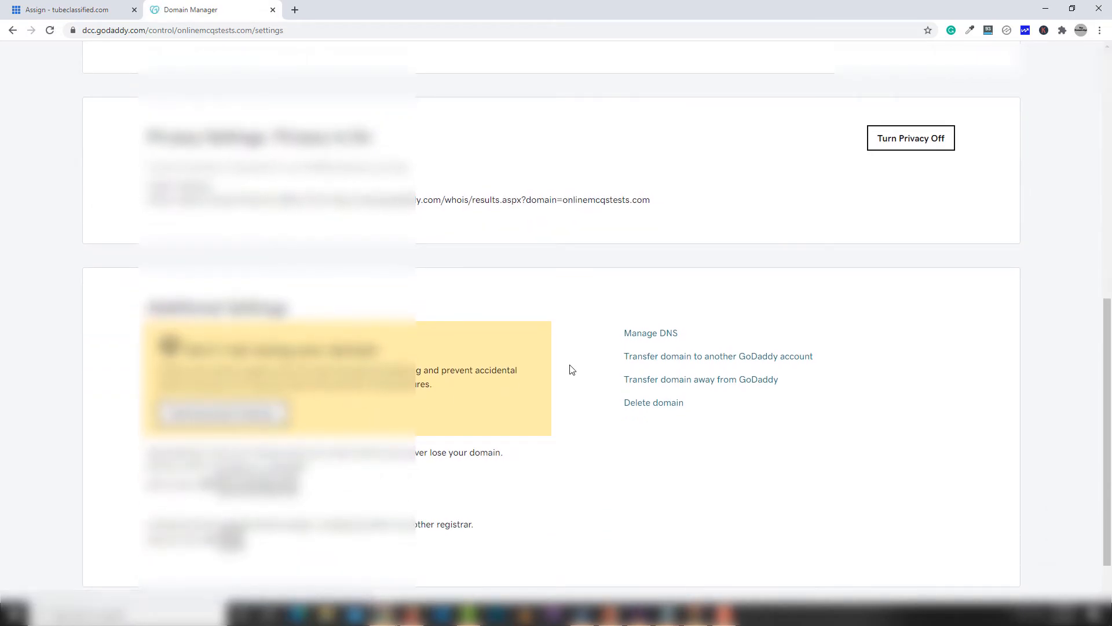
left_click(655, 338)
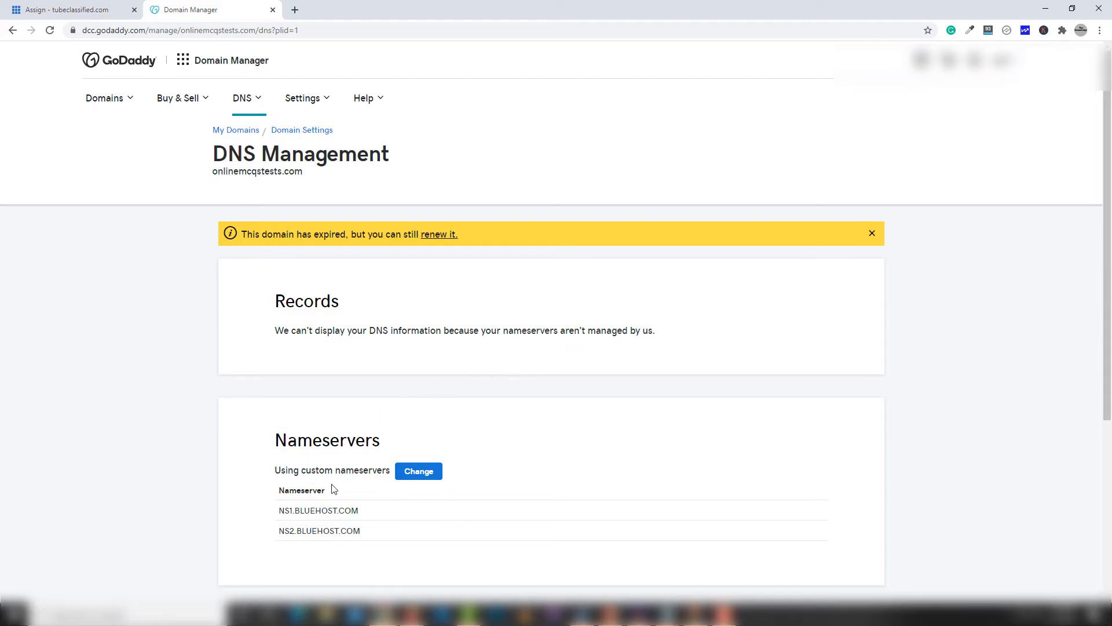
Step: Change onlinemcqtests.com's nameservers to NS1.BLUEHOST.COM and NS2.BLUEHOST.COM, copied from the Bluehost page
left_click(421, 474)
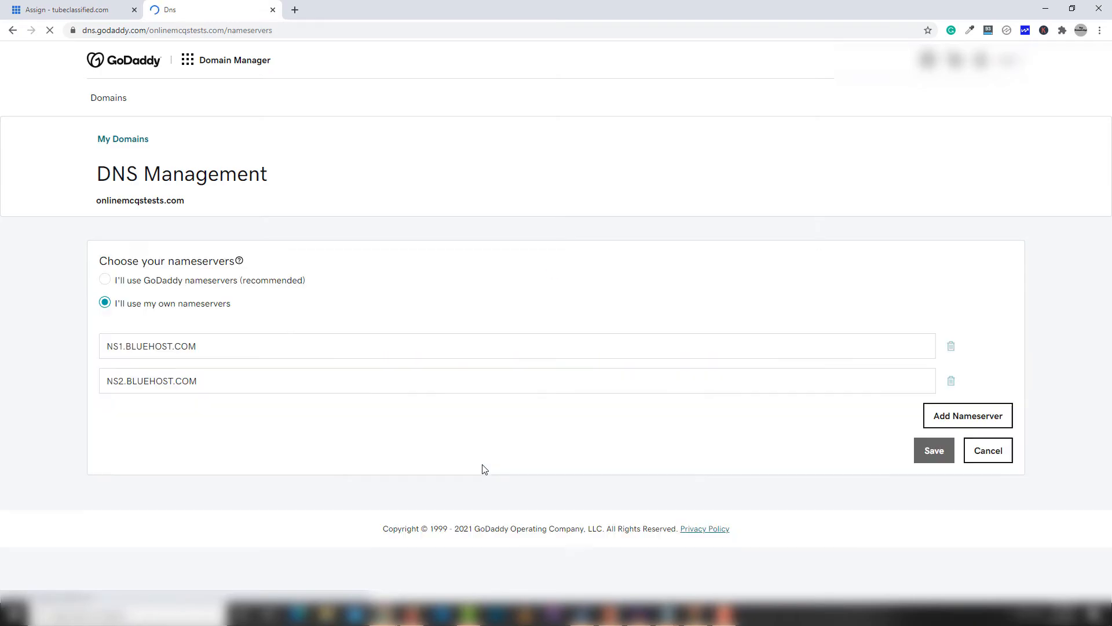
left_click(68, 10)
left_click_drag(351, 365, 453, 375)
key("ctrl+c")
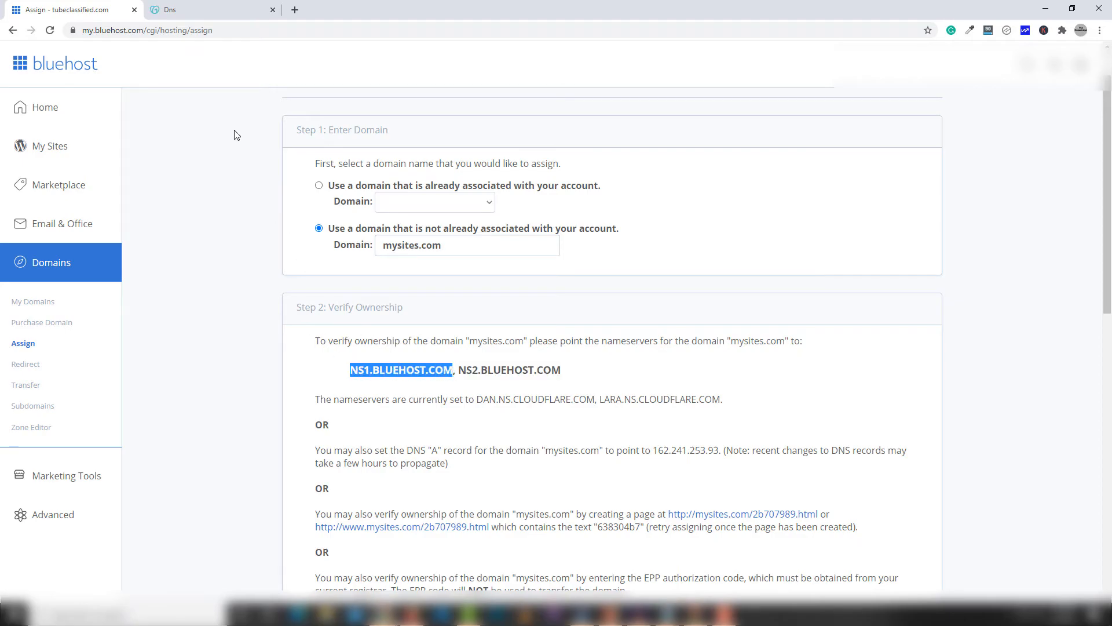
left_click(231, 9)
left_click_drag(212, 346, 42, 349)
key("ctrl+v")
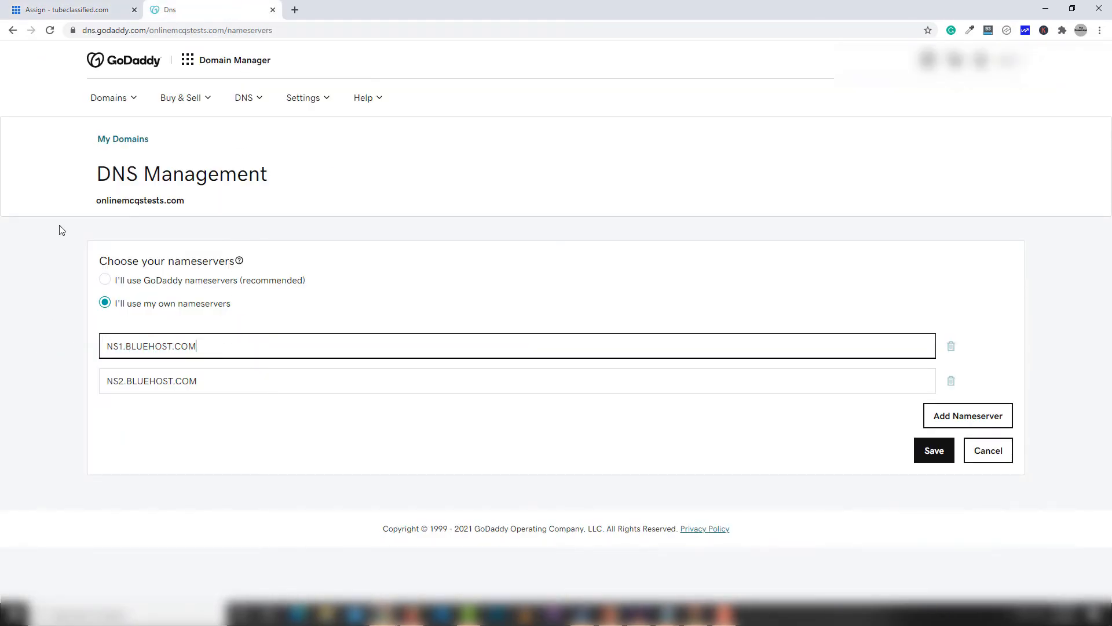
left_click(64, 8)
left_click_drag(570, 378, 458, 369)
key("ctrl+c")
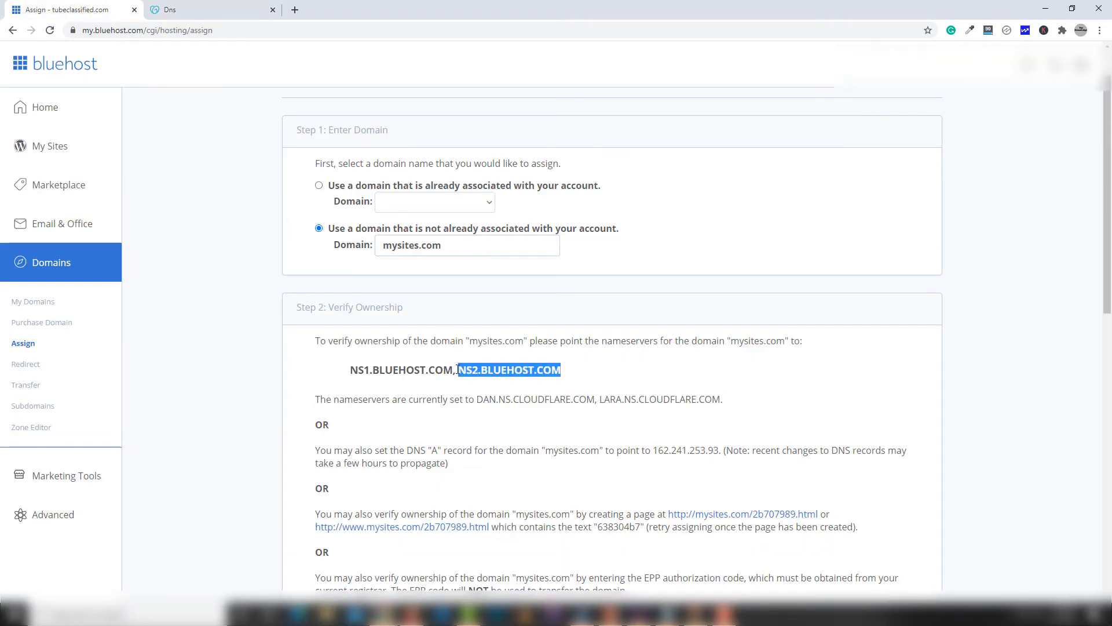
left_click(251, 17)
left_click_drag(203, 381, 103, 387)
key("ctrl+v")
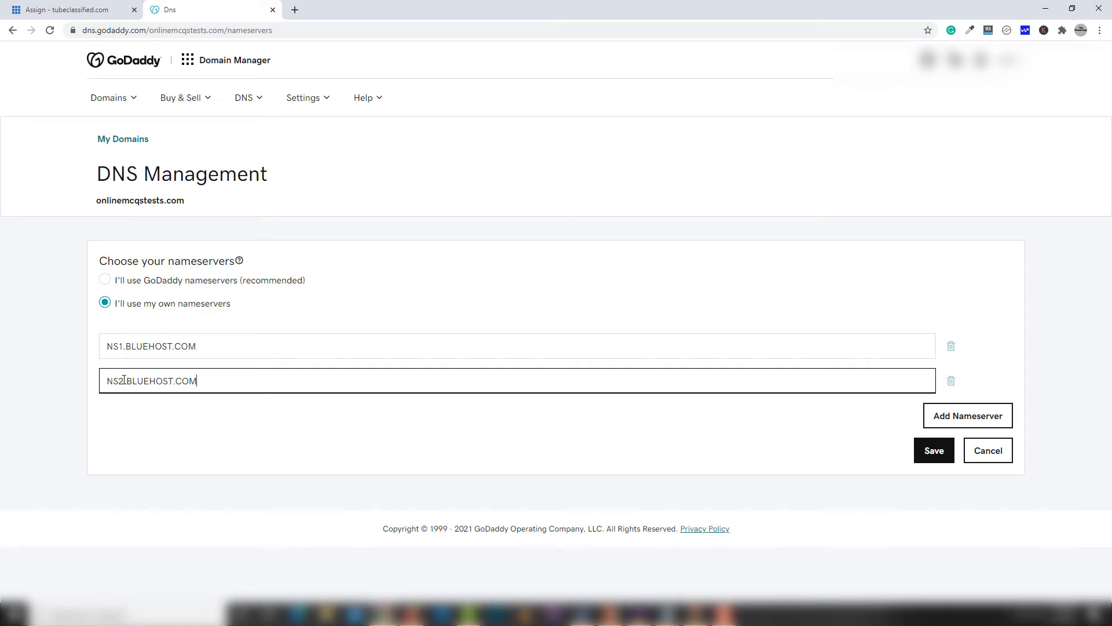
Step: Remove the extra empty nameserver entry, save the two Bluehost nameservers, and return to Bluehost's Assign page
left_click(960, 422)
left_click(450, 426)
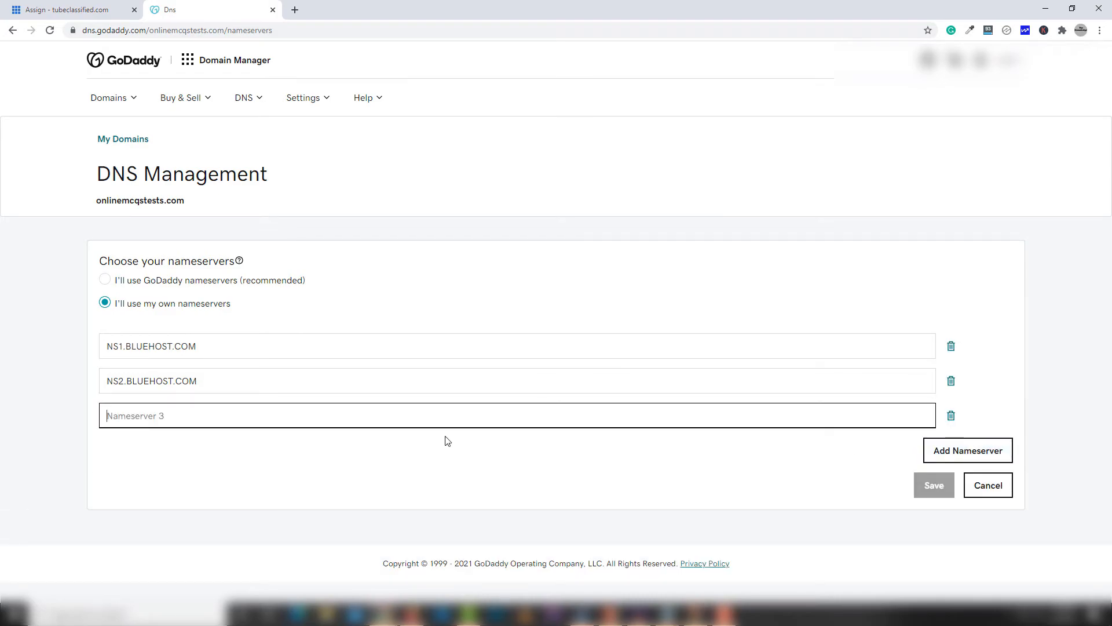
left_click(952, 416)
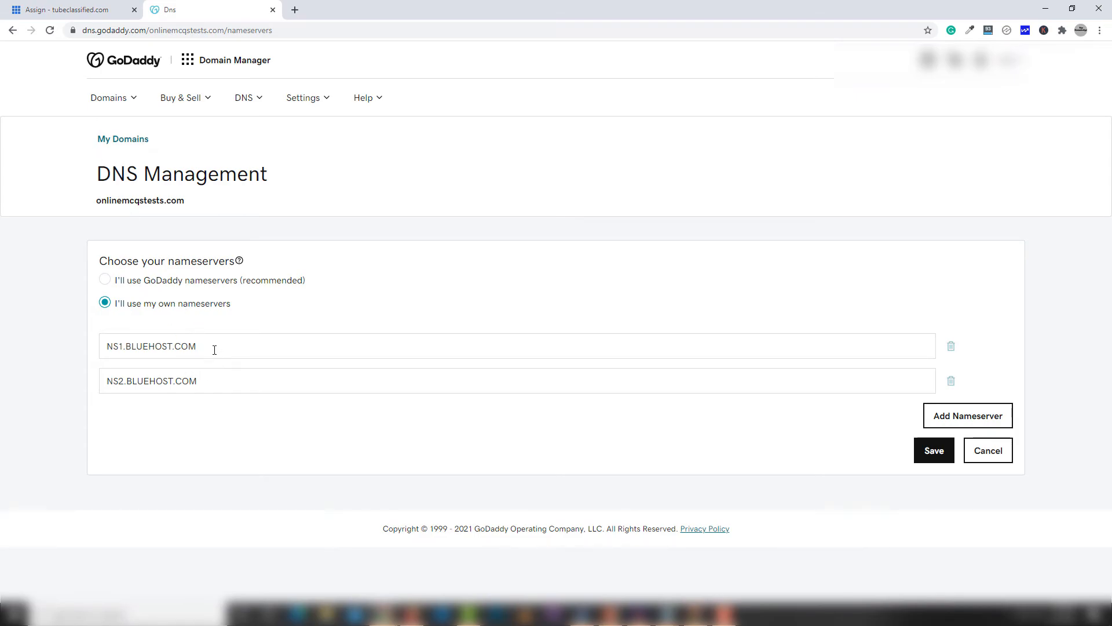
left_click(223, 380)
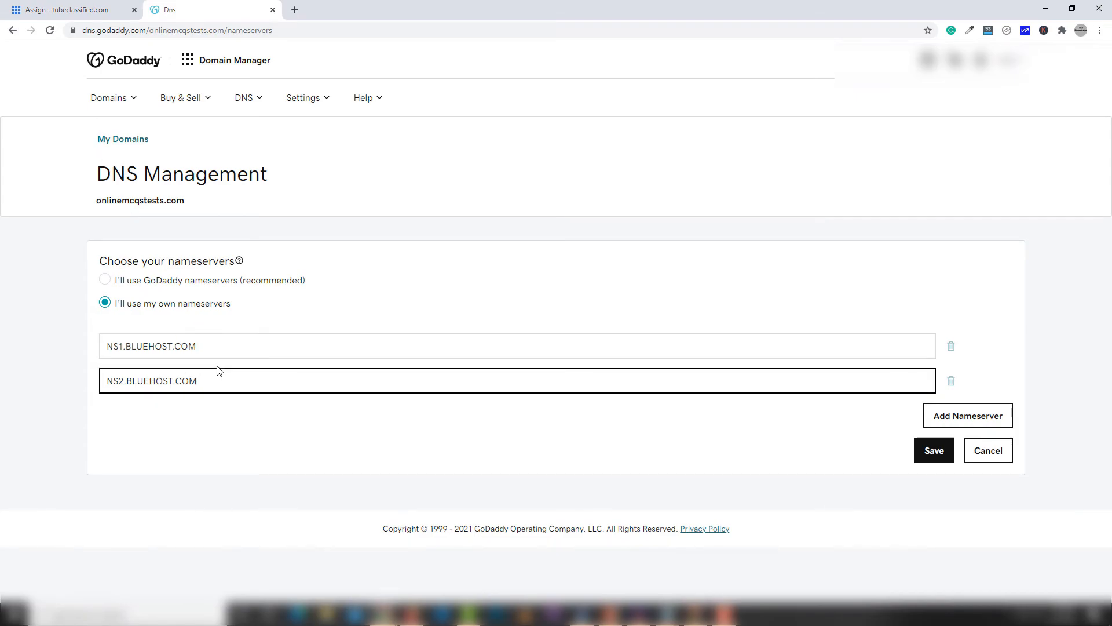
left_click(932, 458)
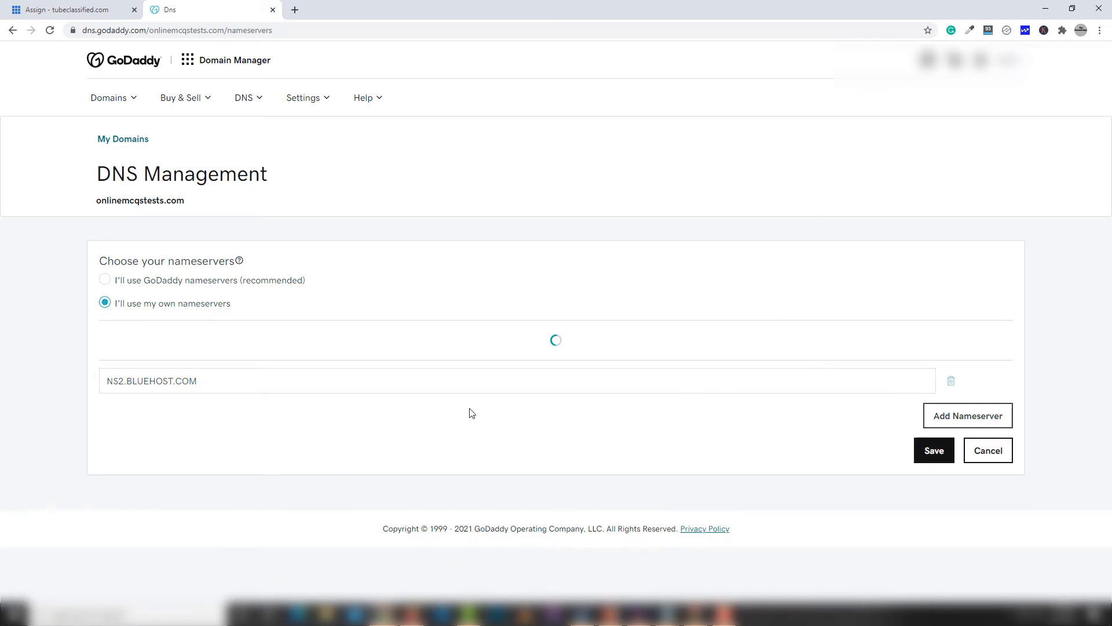
left_click(65, 8)
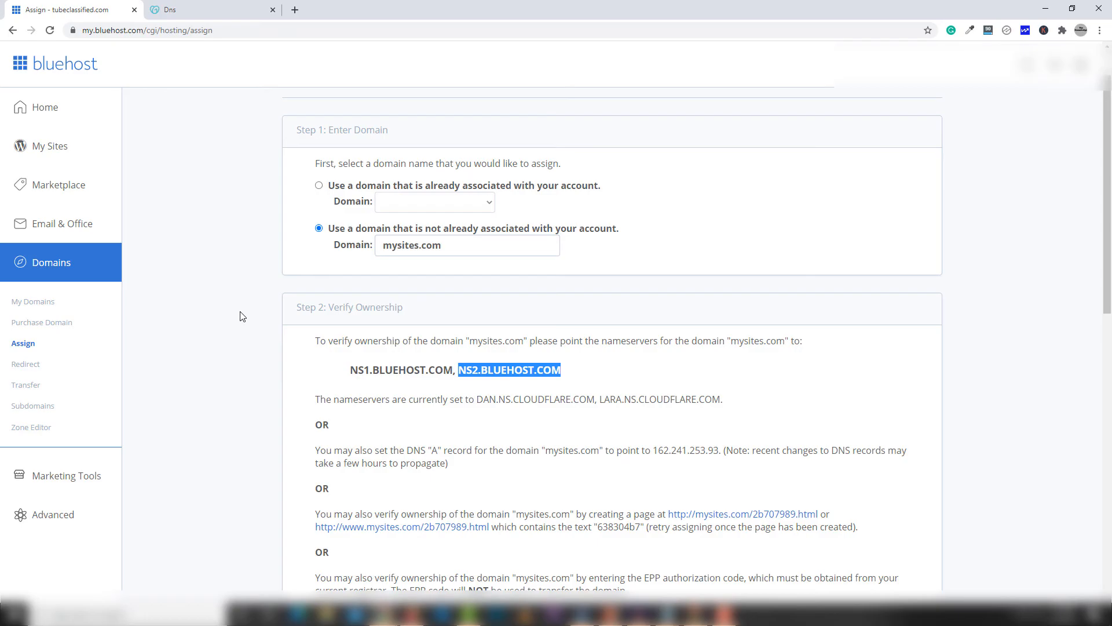
scroll(235, 313, "down", 6)
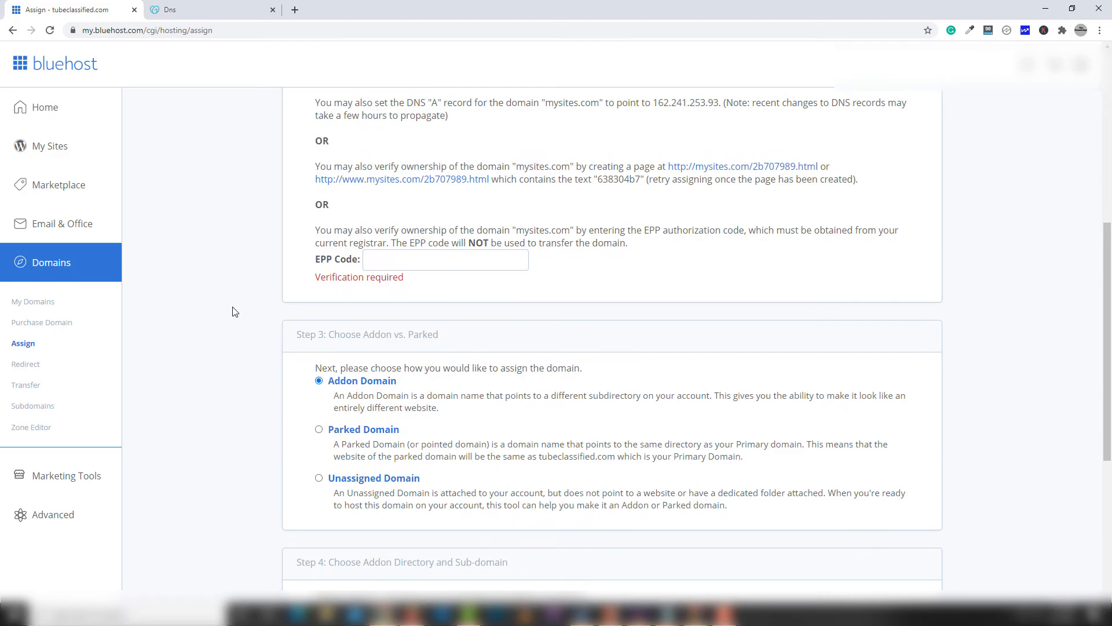
scroll(235, 312, "down", 1)
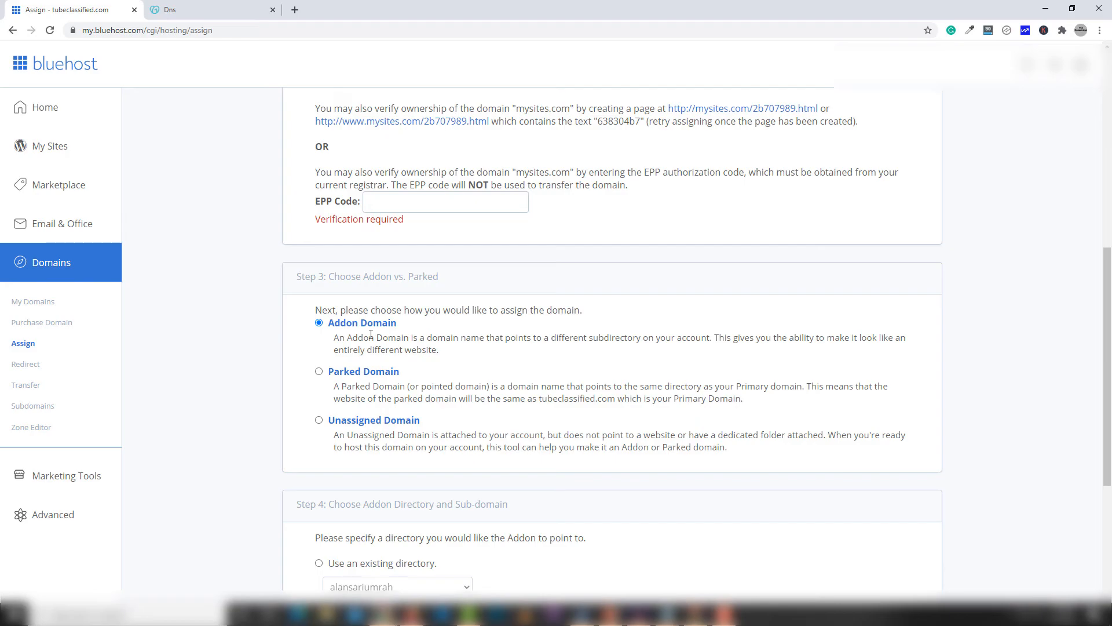
scroll(363, 335, "down", 4)
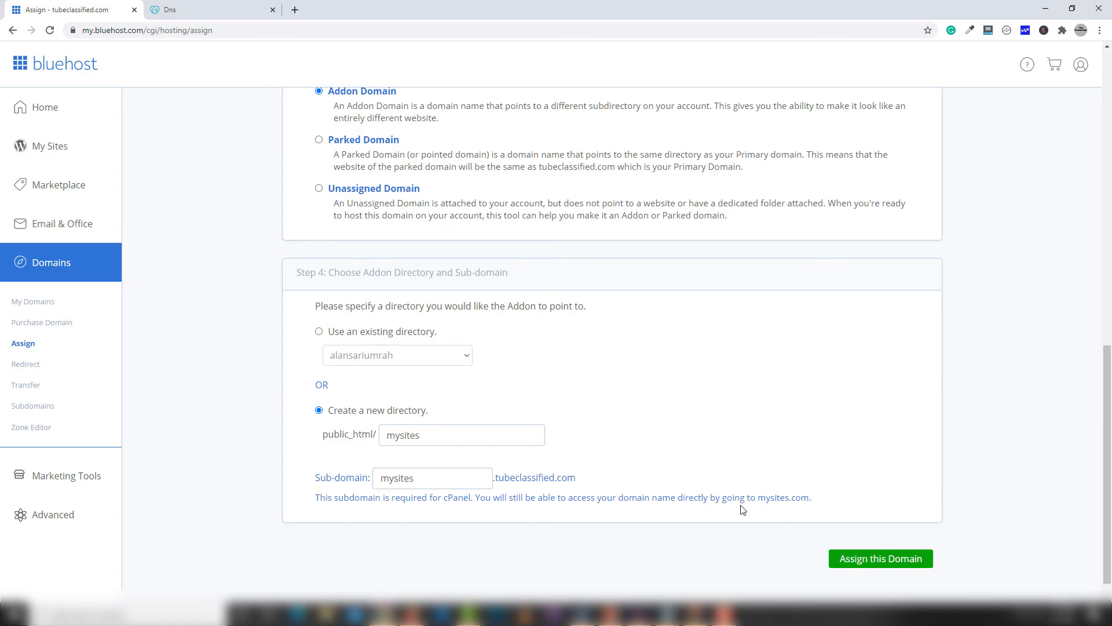
Step: Open Bluehost's My Domains list from the Domains section of the sidebar
left_click(29, 303)
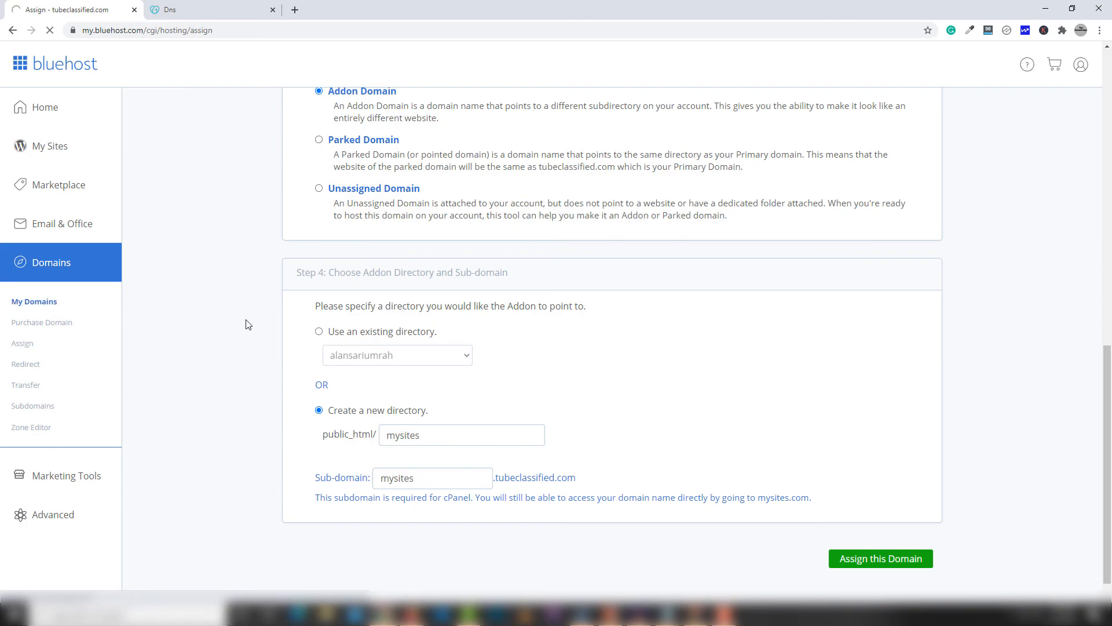